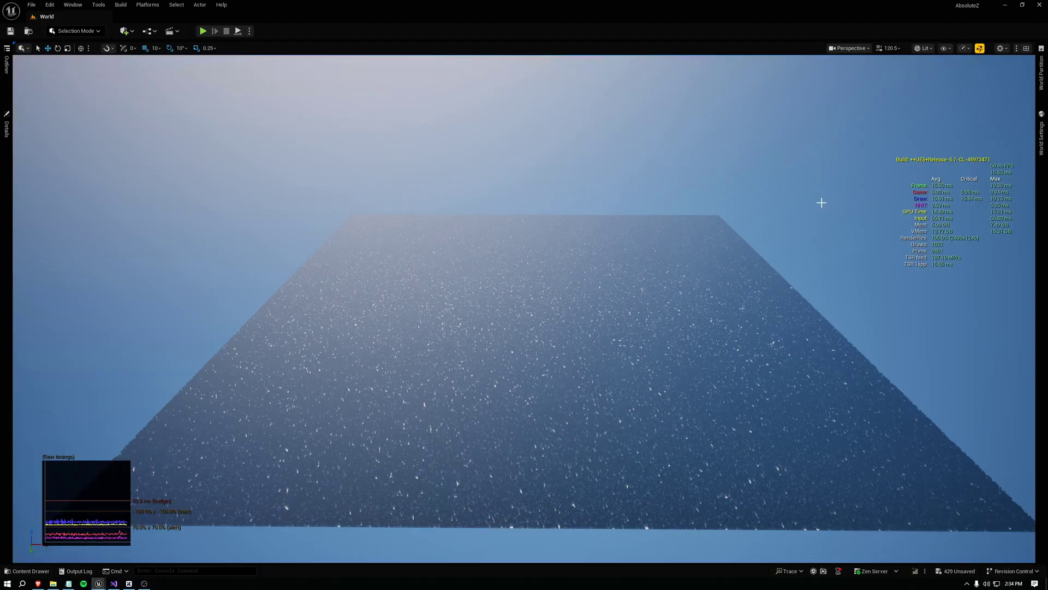
Step: Open the SM_EuropeanHornbeam_Field_03 static mesh from the SimpleWind folder for editing
{"action": "key", "text": "ctrl+space"}
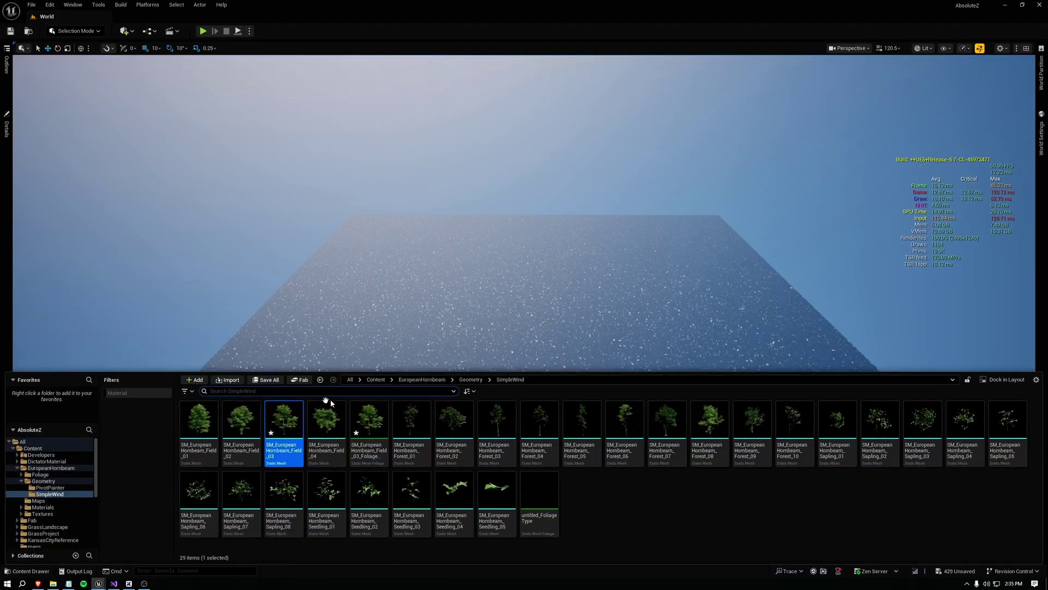
{"action": "mouse_move", "coordinate": [289, 417]}
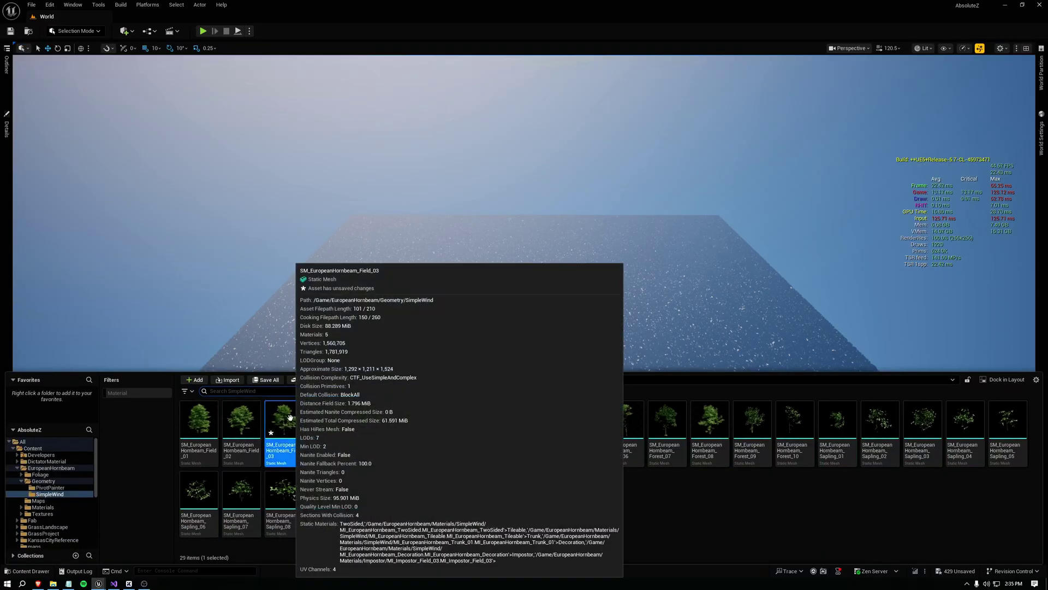
{"action": "double_click", "coordinate": [290, 417]}
Step: Examine the tree's impostor LOD from several angles in the mesh preview, and put the mesh editor away
{"action": "right_click_drag", "start_coordinate": [365, 308], "coordinate": [546, 404]}
{"action": "left_click_drag", "start_coordinate": [497, 349], "coordinate": [311, 240]}
{"action": "right_click_drag", "start_coordinate": [311, 241], "coordinate": [354, 243]}
{"action": "left_click_drag", "start_coordinate": [240, 237], "coordinate": [371, 344]}
{"action": "left_click_drag", "start_coordinate": [109, 284], "coordinate": [579, 213]}
{"action": "left_click_drag", "start_coordinate": [219, 273], "coordinate": [404, 237]}
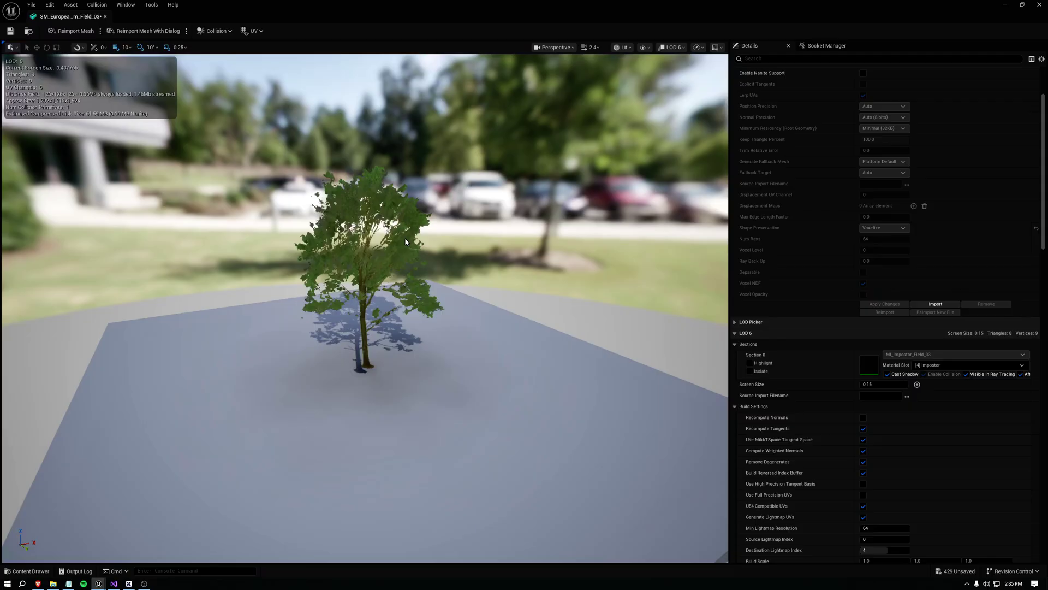
{"action": "left_click_drag", "start_coordinate": [404, 237], "coordinate": [430, 252]}
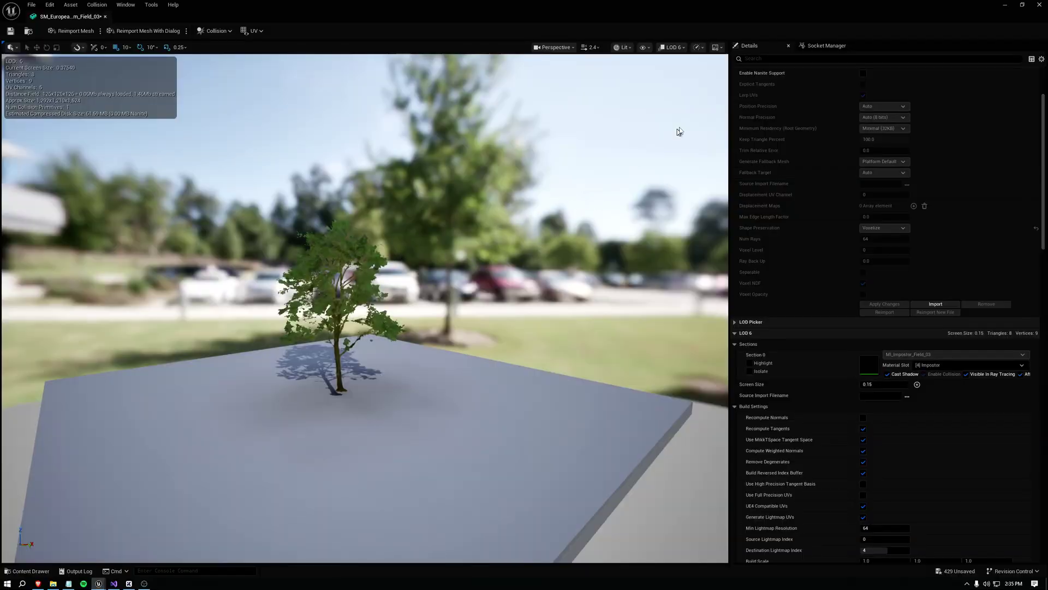
{"action": "left_click", "coordinate": [1008, 4]}
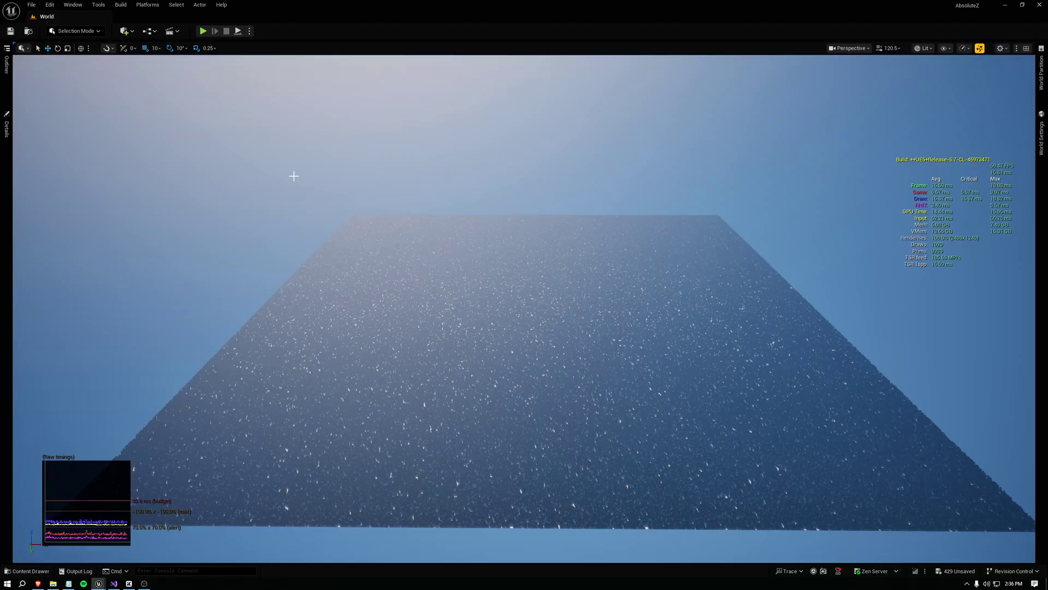
{"action": "key", "text": "alt+Tab"}
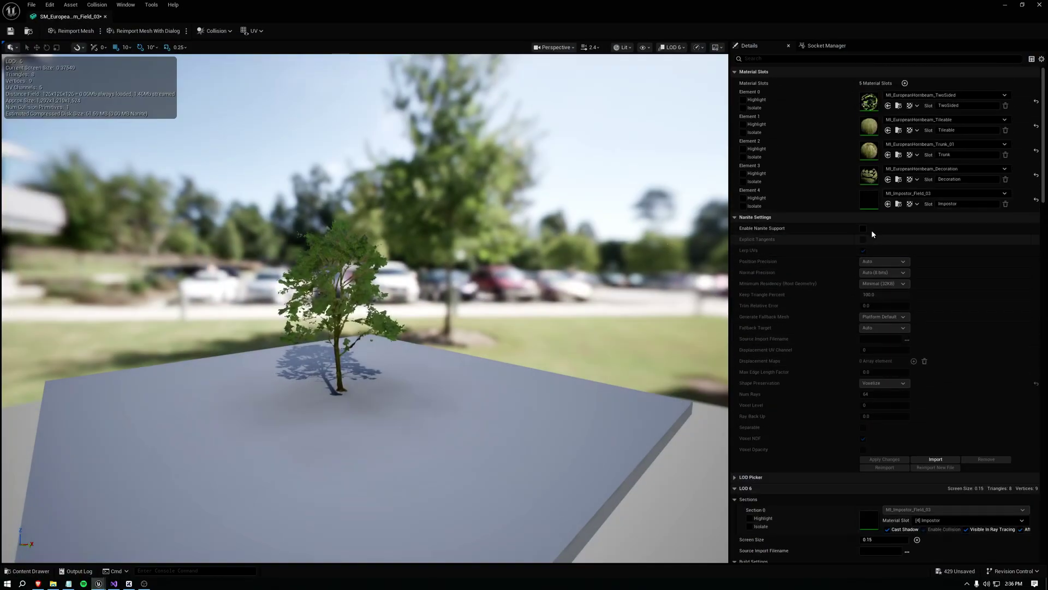
{"action": "left_click", "coordinate": [1006, 4]}
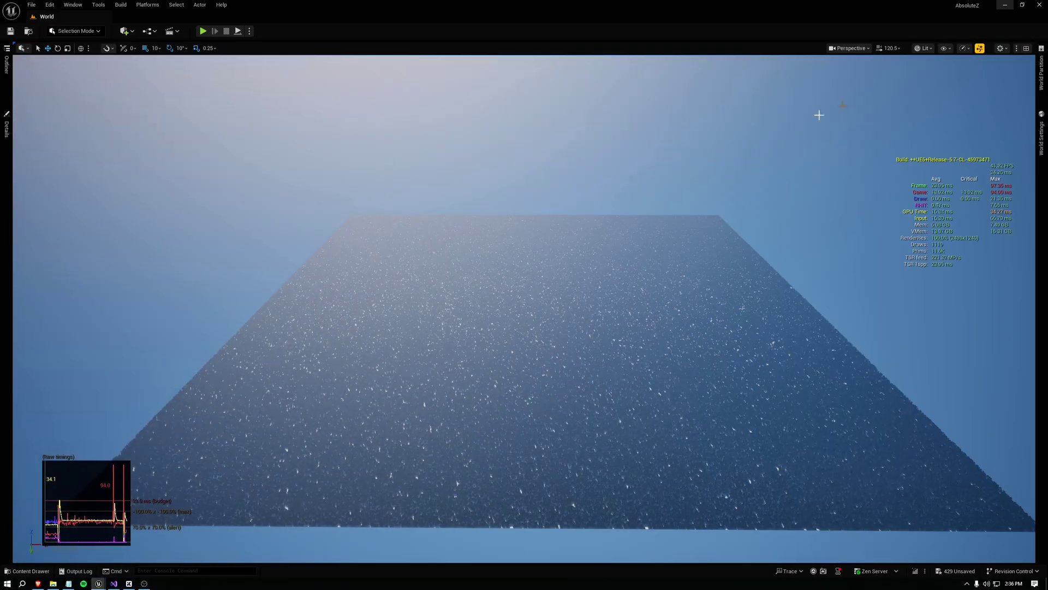
{"action": "left_click", "coordinate": [74, 31]}
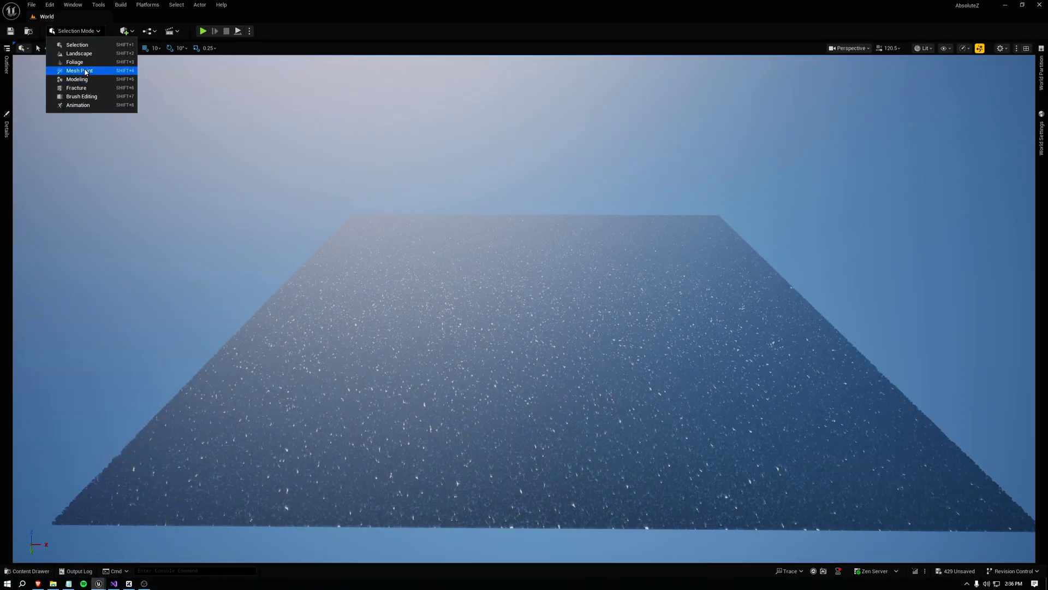
{"action": "left_click", "coordinate": [424, 80]}
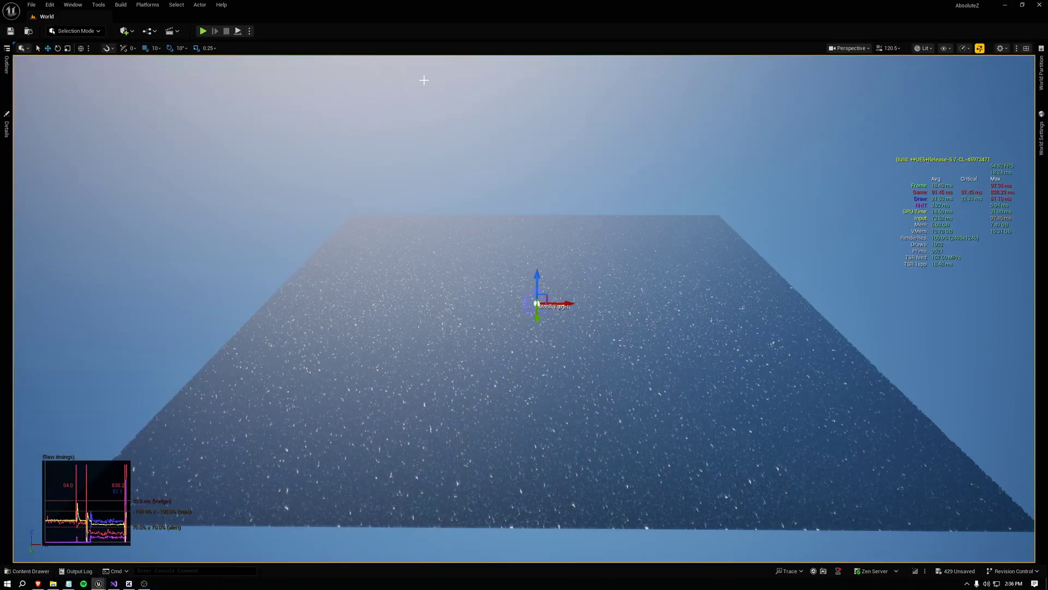
{"action": "left_click", "coordinate": [548, 109]}
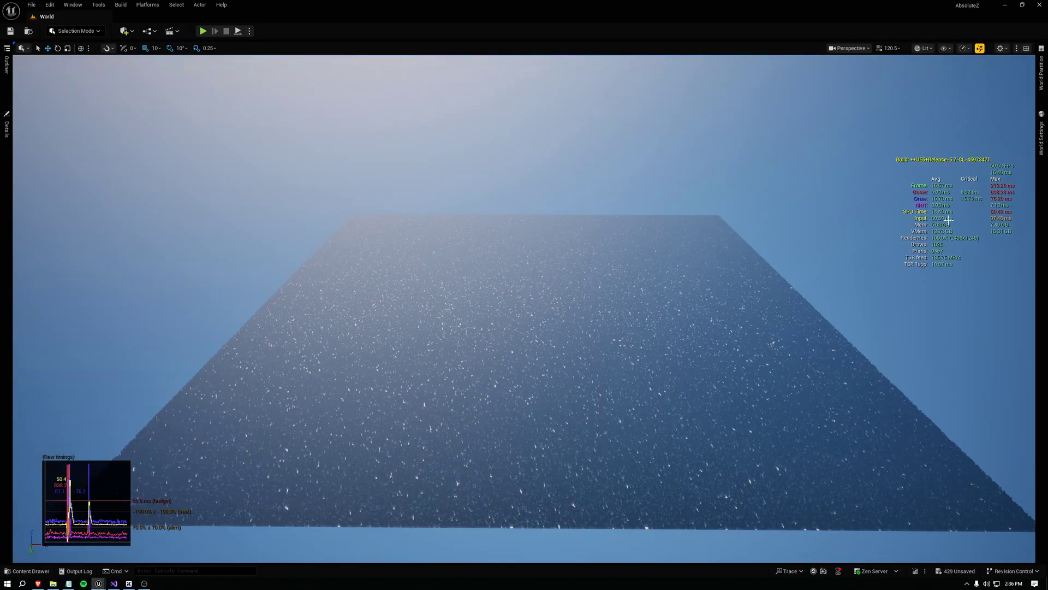
Step: Examine the frame timing statistics with the forest out of view and with the whole forest in view
{"action": "mouse_move", "coordinate": [693, 246]}
{"action": "right_mouse_down"}
{"action": "mouse_move", "coordinate": [693, 210]}
{"action": "mouse_move", "coordinate": [693, 240]}
{"action": "mouse_move", "coordinate": [693, 227]}
{"action": "right_mouse_up"}
{"action": "key", "text": "w"}
{"action": "scroll", "coordinate": [693, 211], "scroll_direction": "up", "scroll_amount": 10}
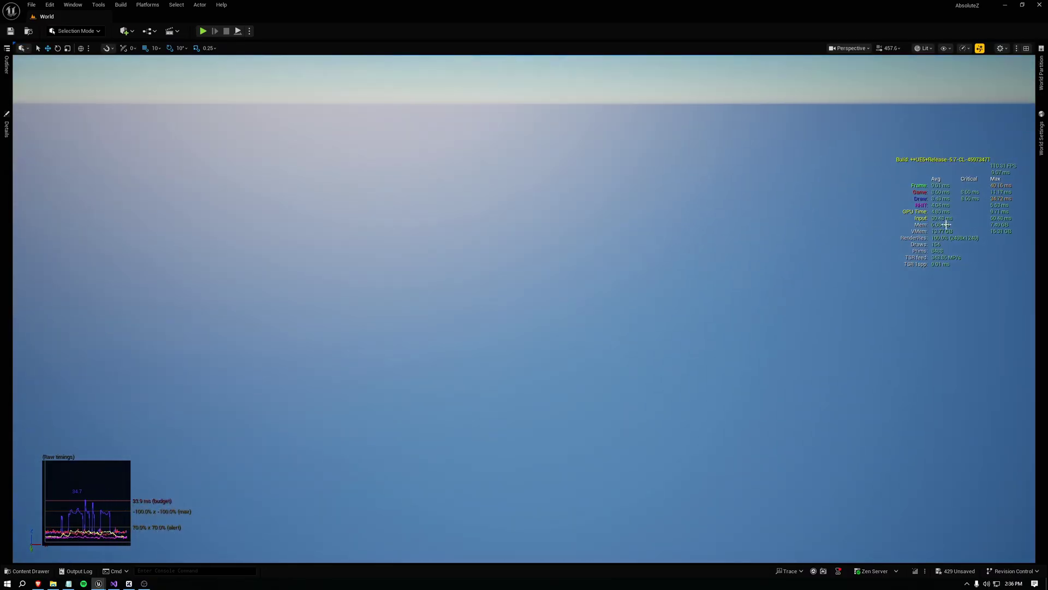
{"action": "left_click", "coordinate": [690, 239]}
{"action": "key", "text": "Escape"}
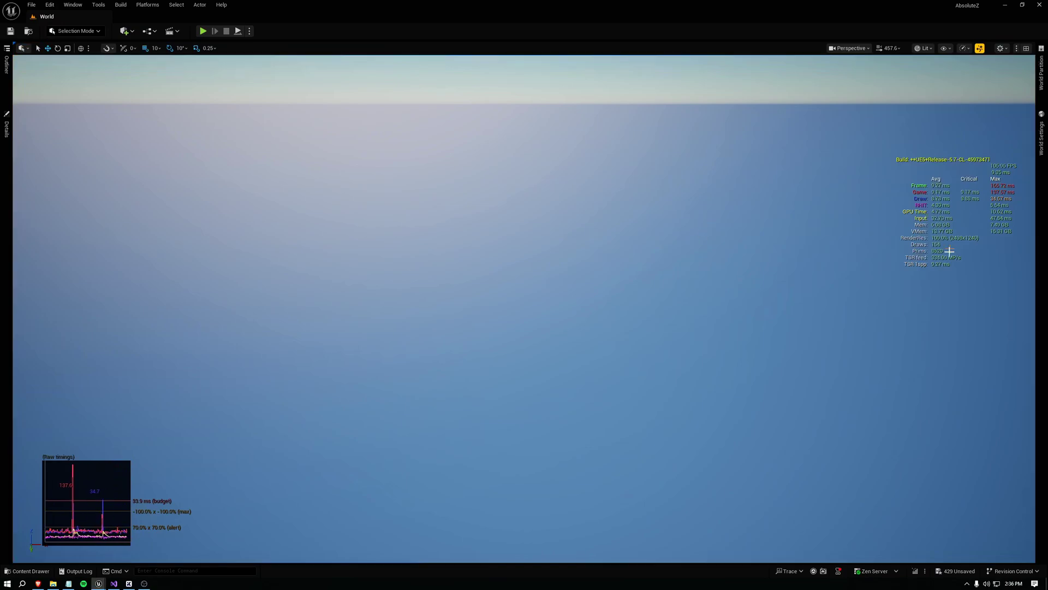
{"action": "right_click_drag", "start_coordinate": [678, 265], "coordinate": [677, 353]}
{"action": "key", "text": "w"}
{"action": "key", "text": "s"}
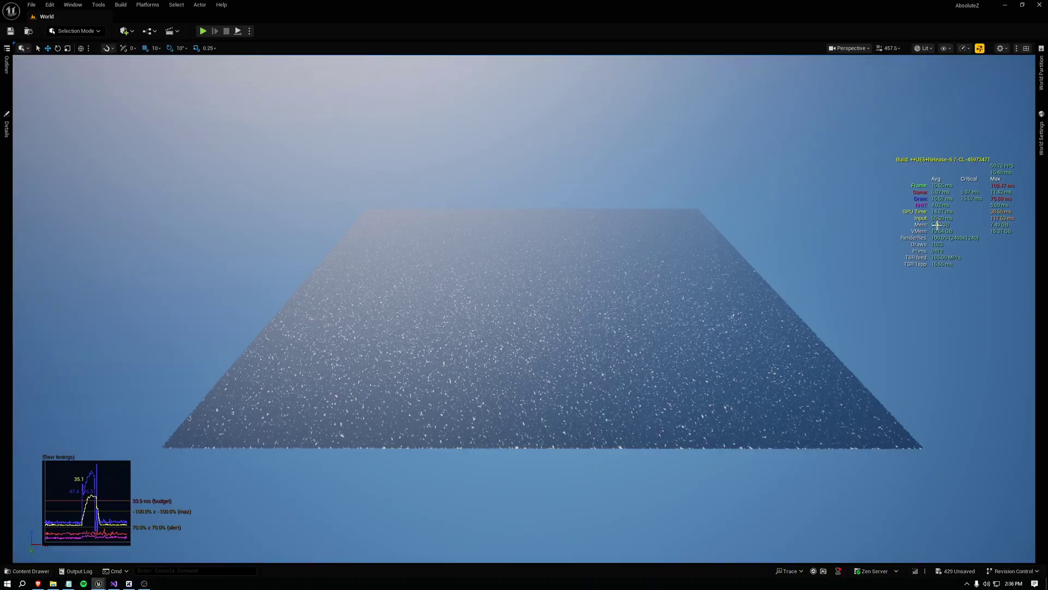
Step: Enable Nanite support on the SM_EuropeanHornbeam_Field_03 mesh
{"action": "left_click", "coordinate": [94, 33]}
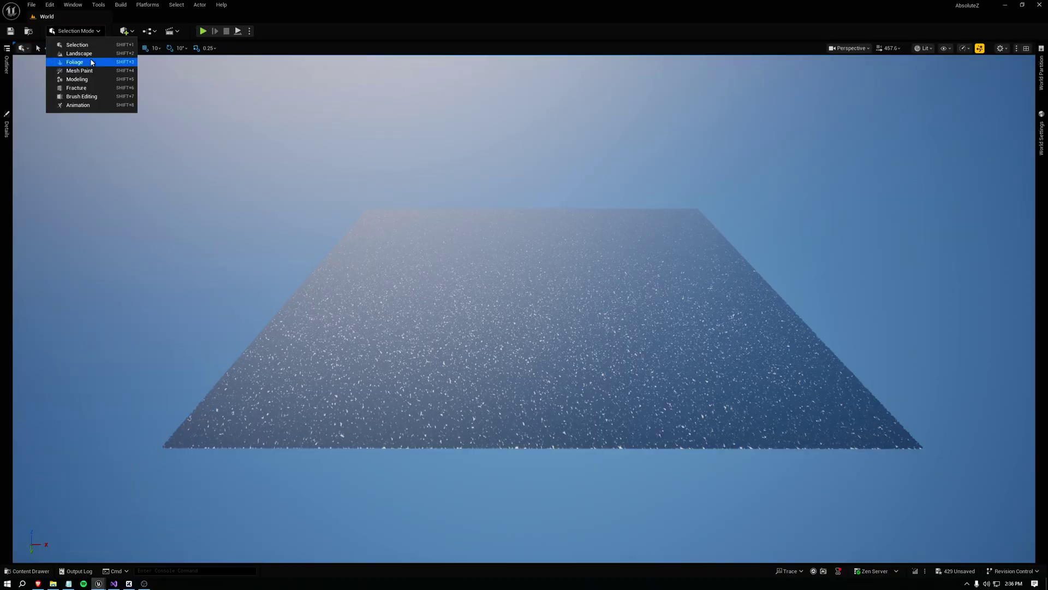
{"action": "left_click", "coordinate": [308, 90]}
{"action": "key", "text": "alt+Tab"}
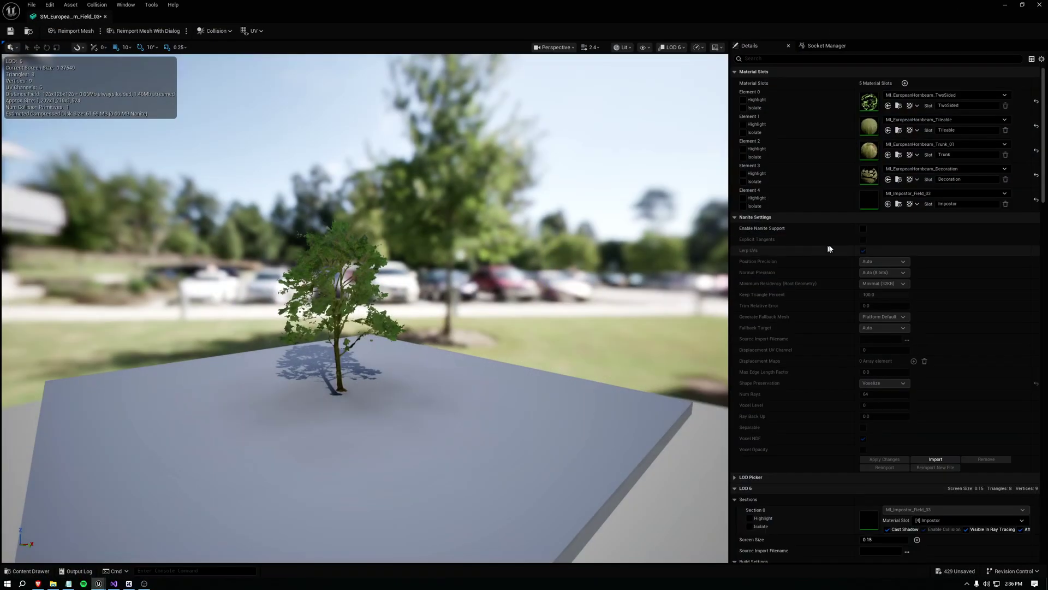
{"action": "left_click", "coordinate": [862, 228]}
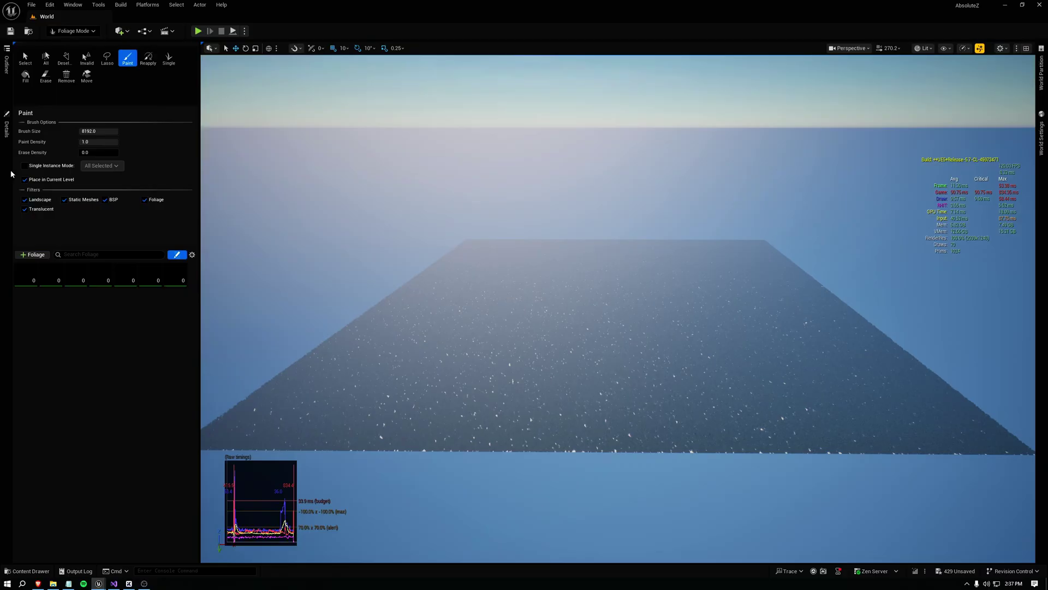
Step: Set the World Position Offset disable distance of SM_EuropeanHornbeam_Field_03_FoliageType to 1 and return to Selection mode
{"action": "key", "text": "alt+Tab"}
{"action": "left_click", "coordinate": [176, 288]}
{"action": "scroll", "coordinate": [113, 378], "scroll_direction": "down", "scroll_amount": 10}
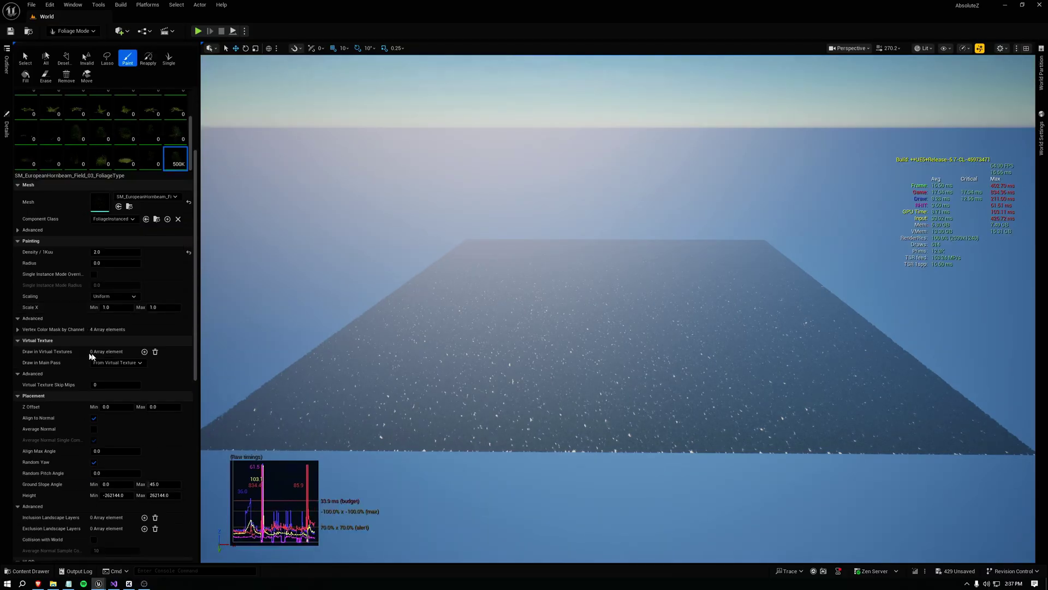
{"action": "scroll", "coordinate": [113, 378], "scroll_direction": "down", "scroll_amount": 8}
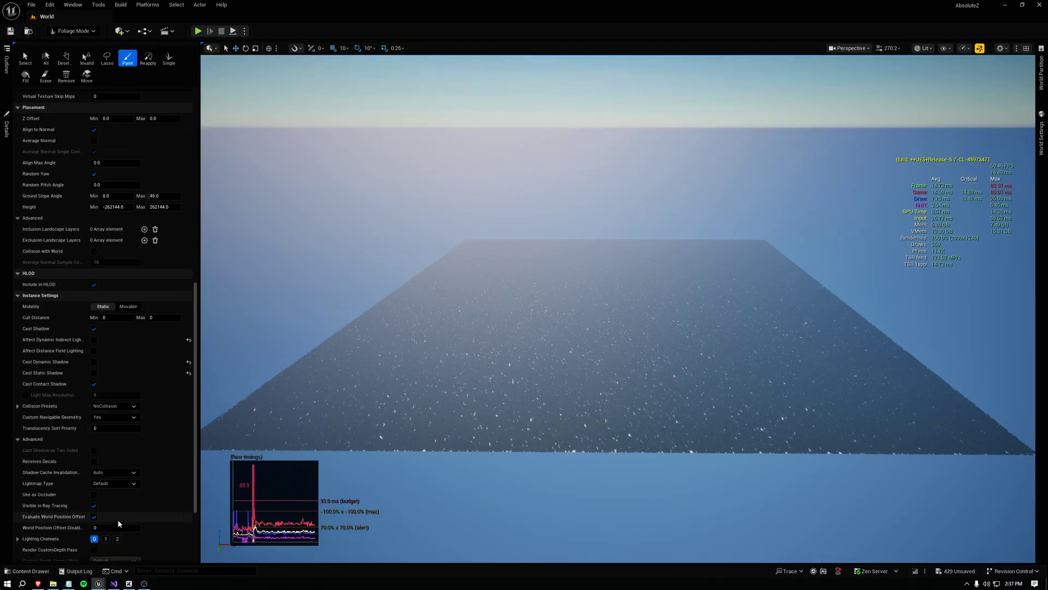
{"action": "left_click_drag", "start_coordinate": [112, 526], "coordinate": [118, 525]}
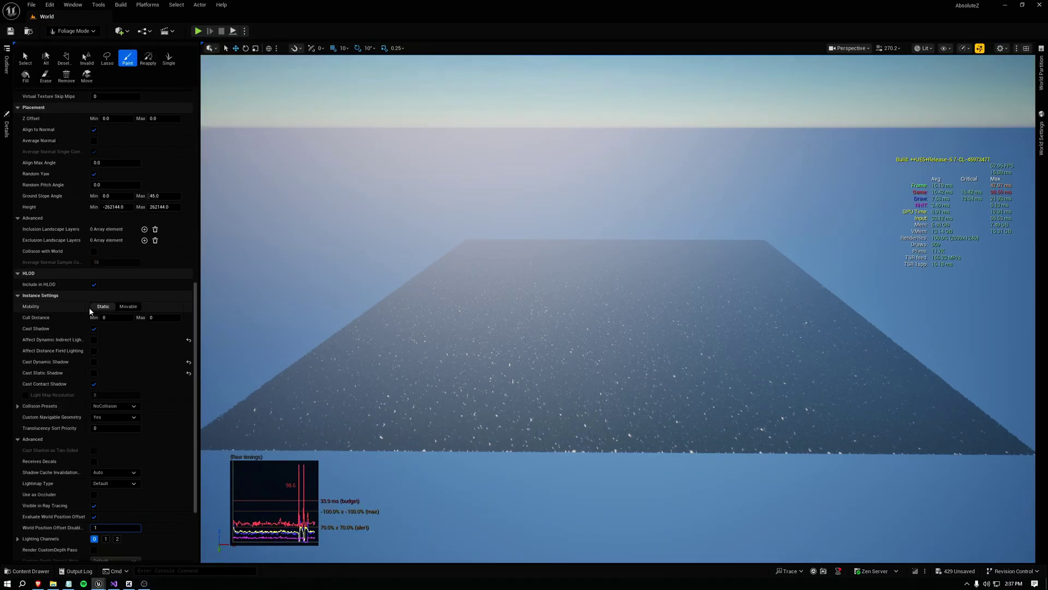
{"action": "left_click", "coordinate": [93, 31]}
{"action": "left_click", "coordinate": [82, 45]}
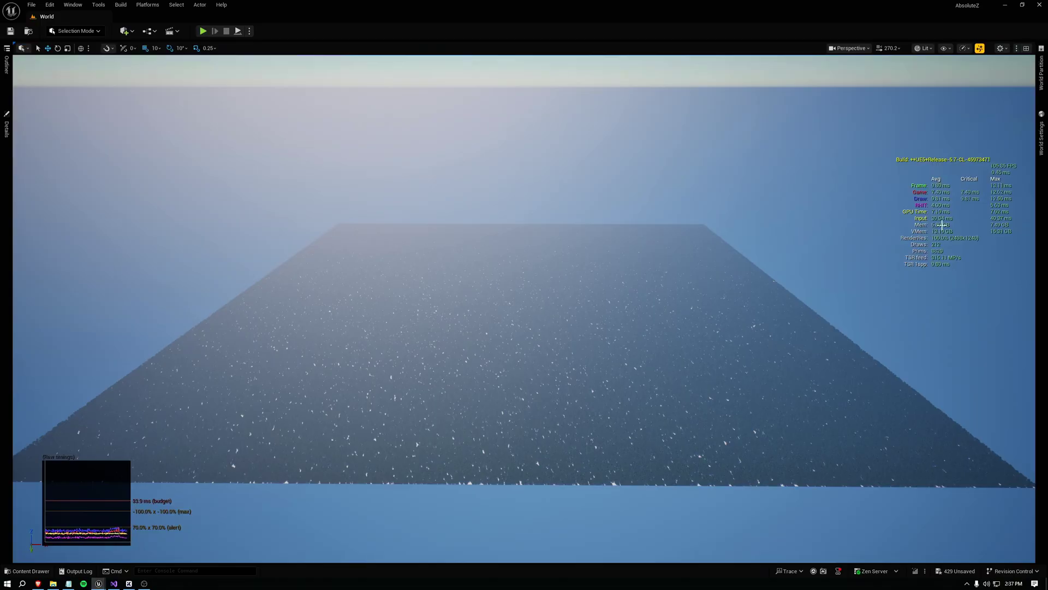
Step: Set the Time Of Day of Ultra_Dynamic_Sky to an earlier hour
{"action": "key", "text": "d"}
{"action": "right_click_drag", "start_coordinate": [537, 163], "coordinate": [337, 150]}
{"action": "key", "text": "w"}
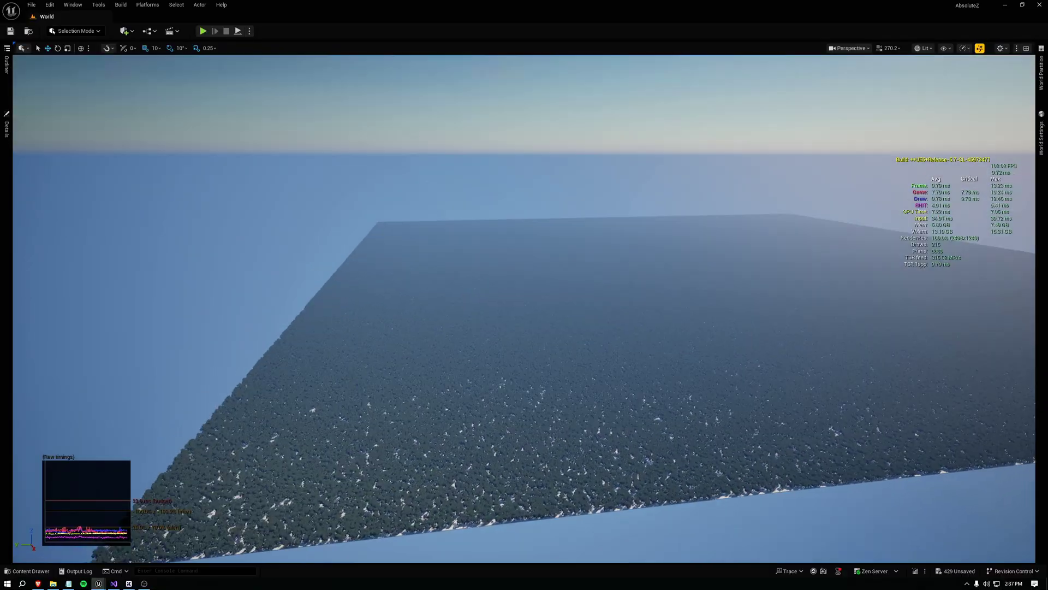
{"action": "key", "text": "g"}
{"action": "left_click", "coordinate": [7, 130]}
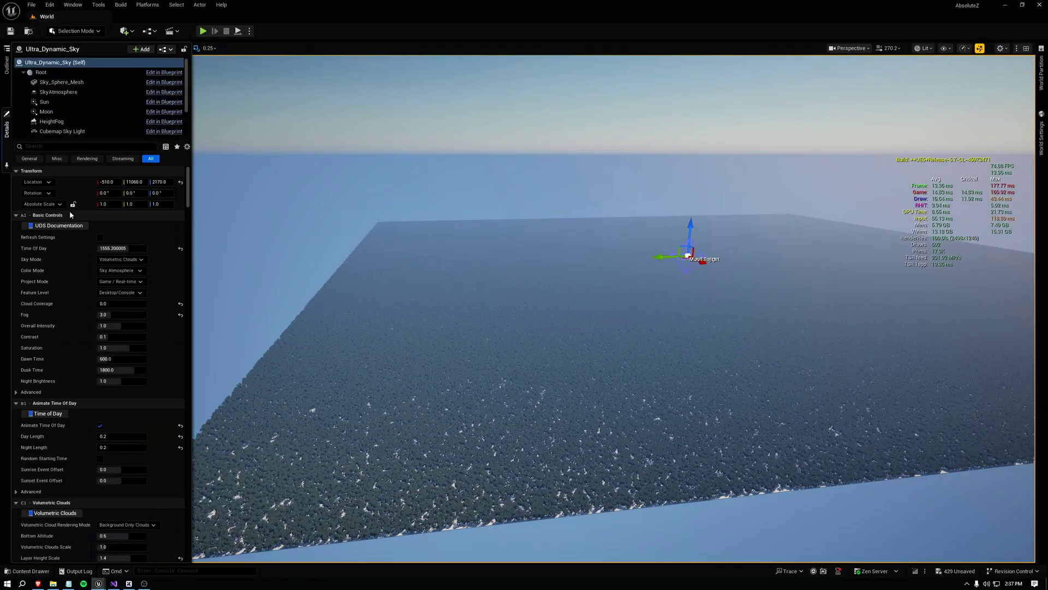
{"action": "left_click_drag", "start_coordinate": [128, 248], "coordinate": [87, 248]}
{"action": "right_click_drag", "start_coordinate": [556, 280], "coordinate": [595, 306]}
{"action": "key", "text": "w"}
{"action": "right_click_drag", "start_coordinate": [395, 379], "coordinate": [395, 378]}
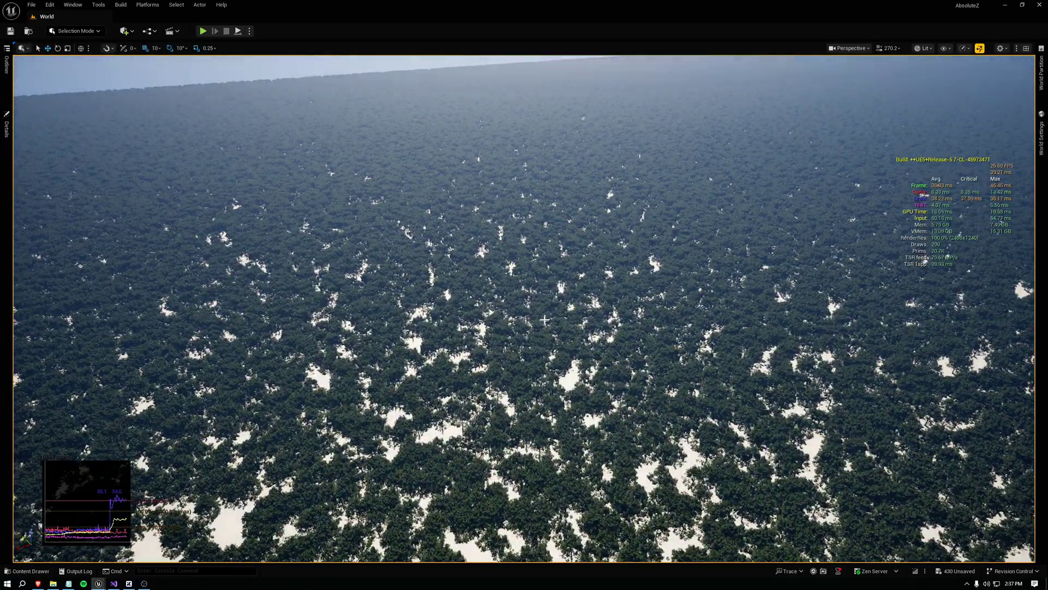
Step: Disable Nanite support on the hornbeam mesh, reset its foliage type's World Position Offset disable distance to 0 and return to Selection mode
{"action": "key", "text": "alt+Tab"}
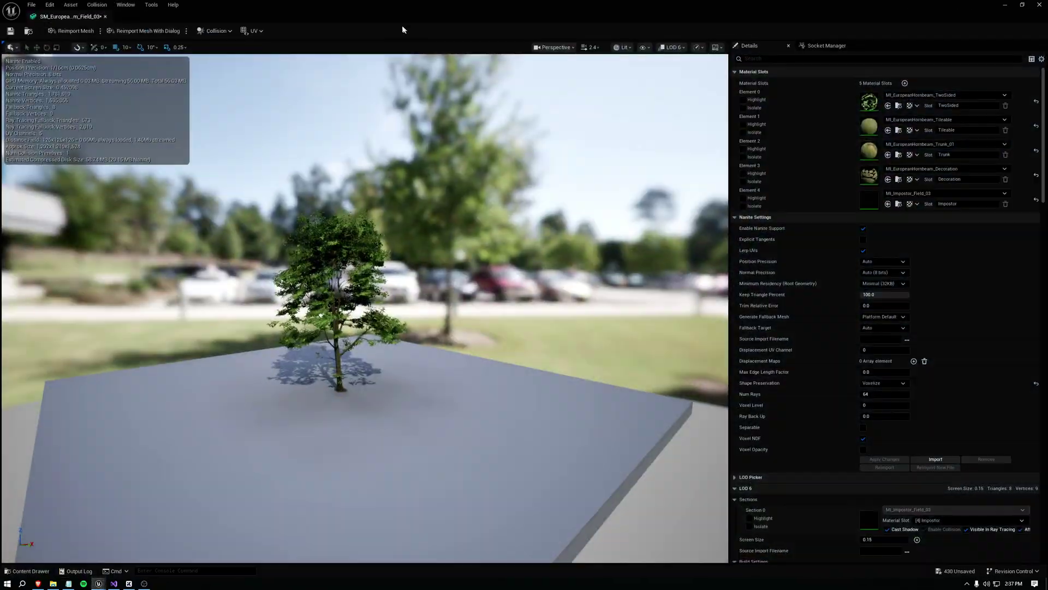
{"action": "double_click", "coordinate": [371, 20]}
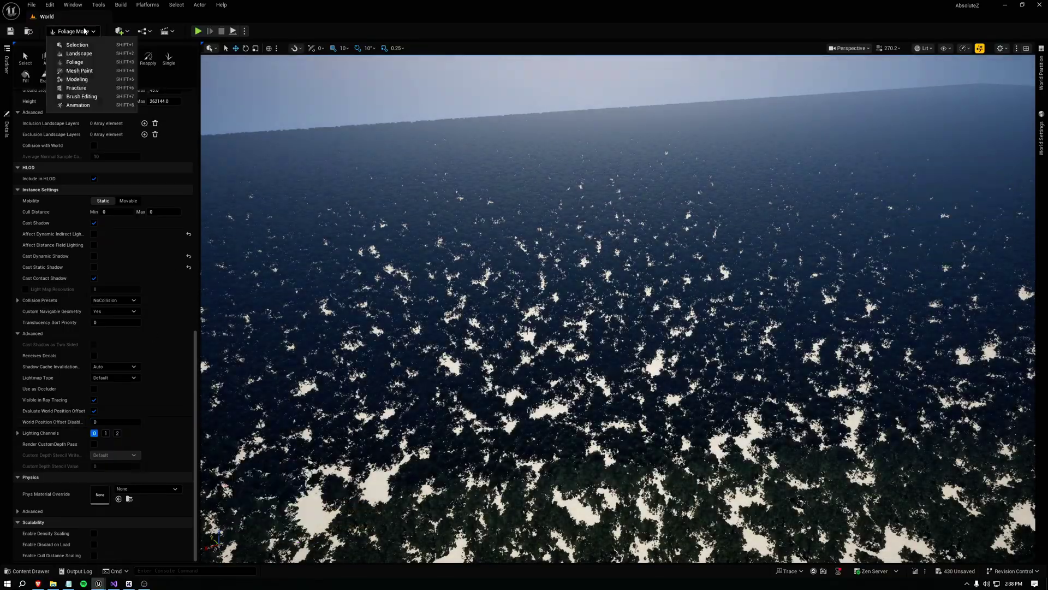
{"action": "left_click", "coordinate": [77, 45]}
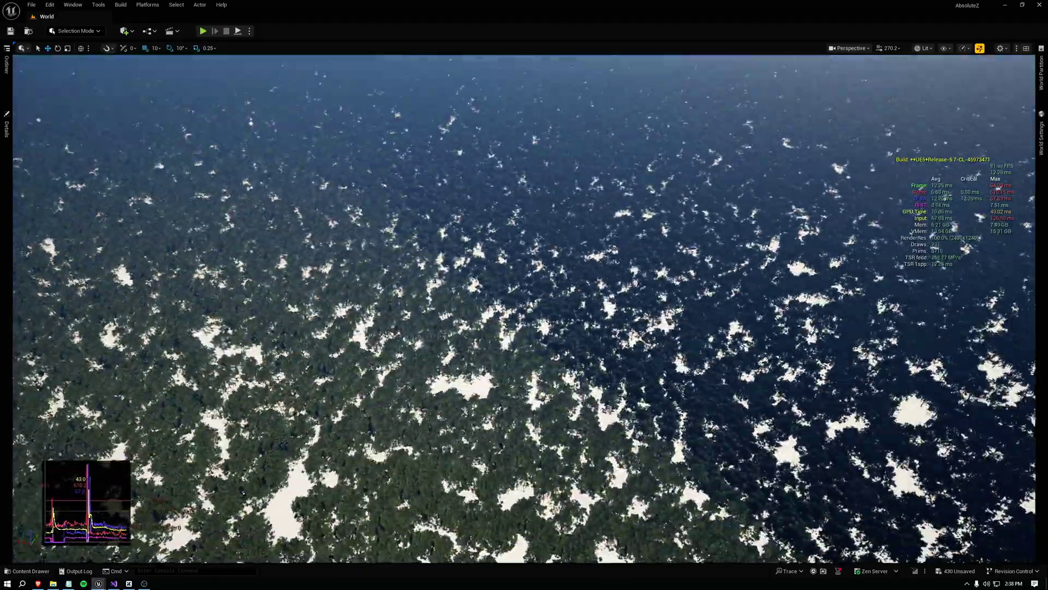
{"action": "right_click_drag", "start_coordinate": [524, 309], "coordinate": [513, 273]}
{"action": "scroll", "coordinate": [525, 308], "scroll_direction": "down", "scroll_amount": 3}
{"action": "scroll", "coordinate": [524, 308], "scroll_direction": "up", "scroll_amount": 2}
{"action": "scroll", "coordinate": [524, 309], "scroll_direction": "down", "scroll_amount": 3}
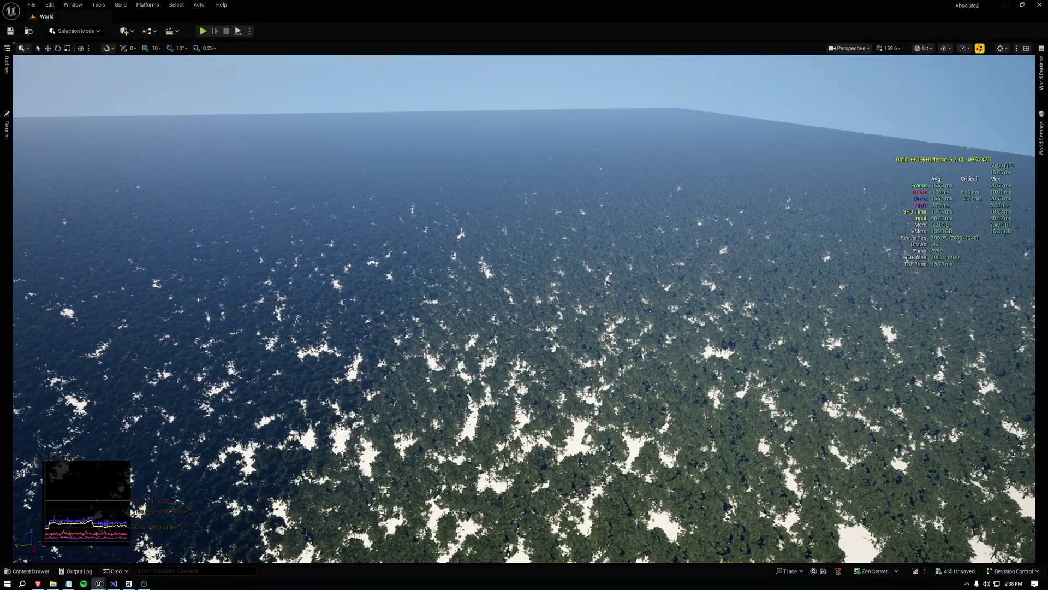
Step: Turn Nanite support back on for the hornbeam mesh, with a World Position Offset disable distance of 1 on its foliage type, in Selection mode
{"action": "key", "text": "alt+Tab"}
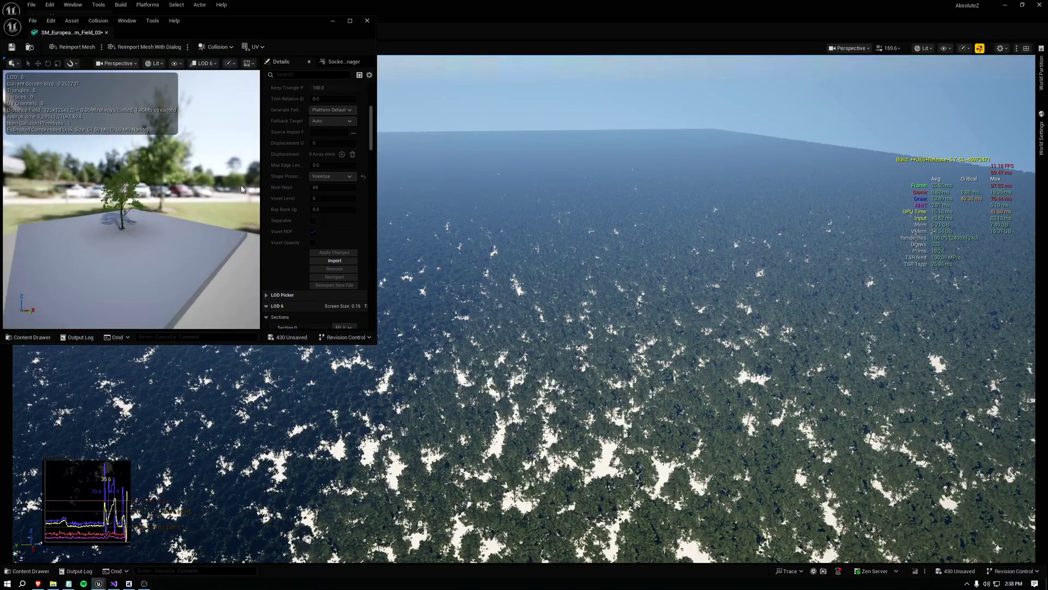
{"action": "scroll", "coordinate": [313, 162], "scroll_direction": "up", "scroll_amount": 9}
{"action": "left_click", "coordinate": [313, 138]}
{"action": "scroll", "coordinate": [314, 164], "scroll_direction": "down", "scroll_amount": 10}
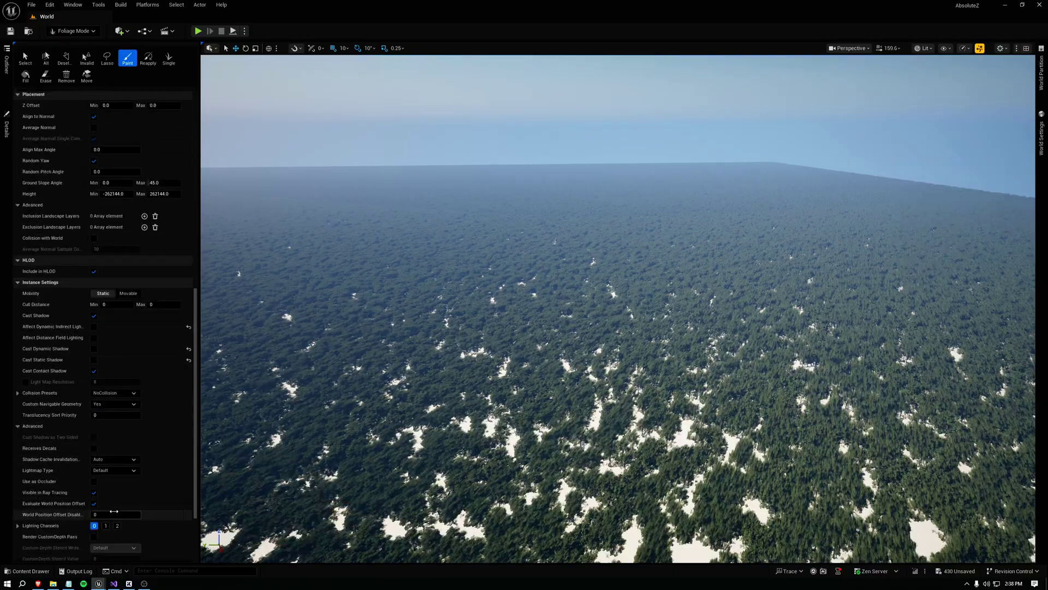
{"action": "left_click", "coordinate": [74, 30]}
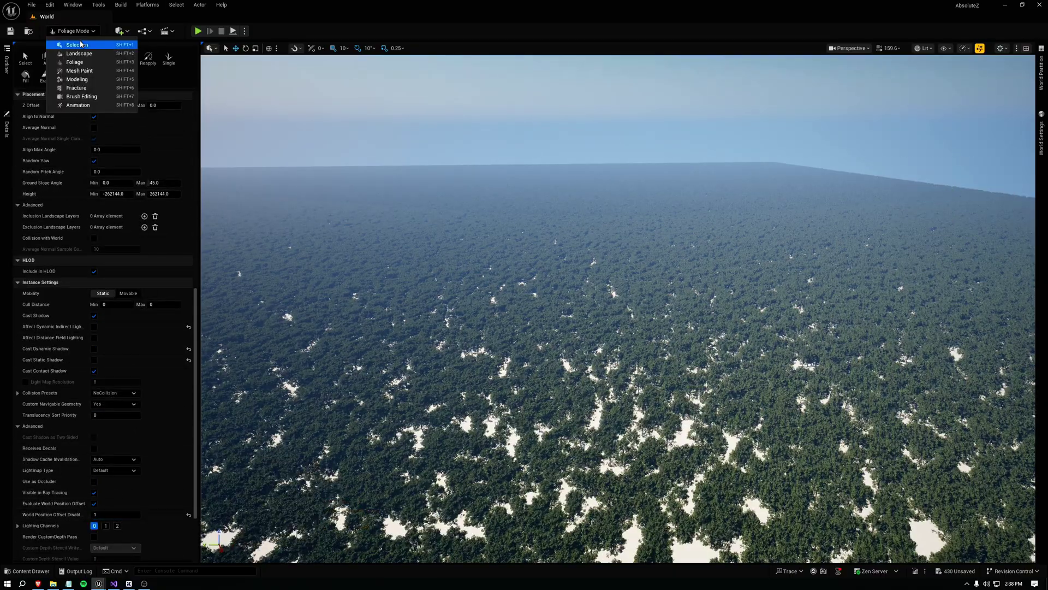
{"action": "left_click", "coordinate": [76, 44]}
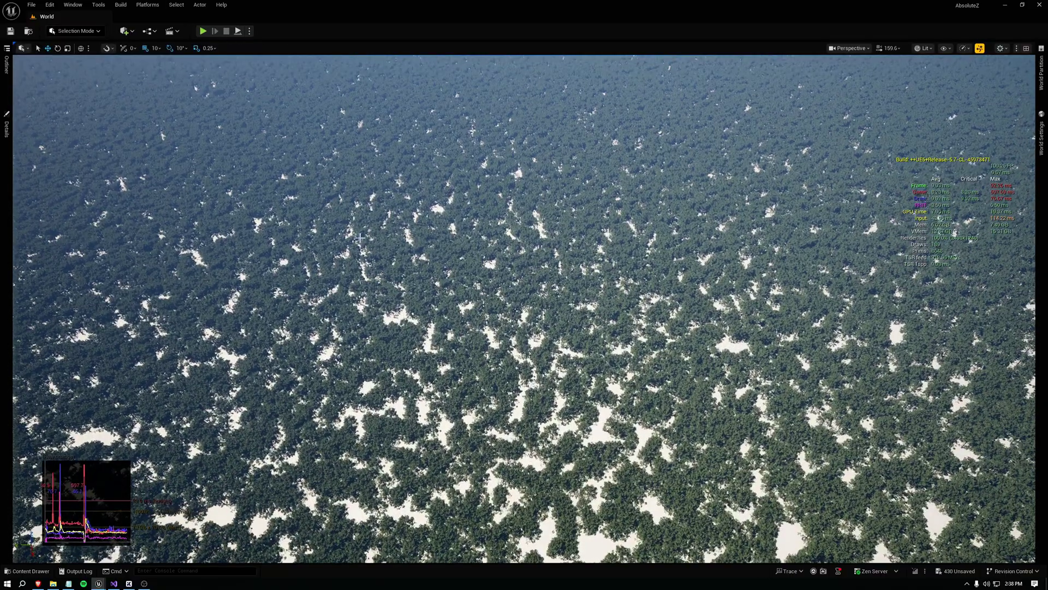
Step: Examine the Nanite forest and its frame timing statistics from close up and from a distance, with the mesh editor out of the way
{"action": "right_click_drag", "start_coordinate": [360, 238], "coordinate": [432, 210]}
{"action": "right_click_drag", "start_coordinate": [363, 216], "coordinate": [404, 180]}
{"action": "key", "text": "alt+Tab"}
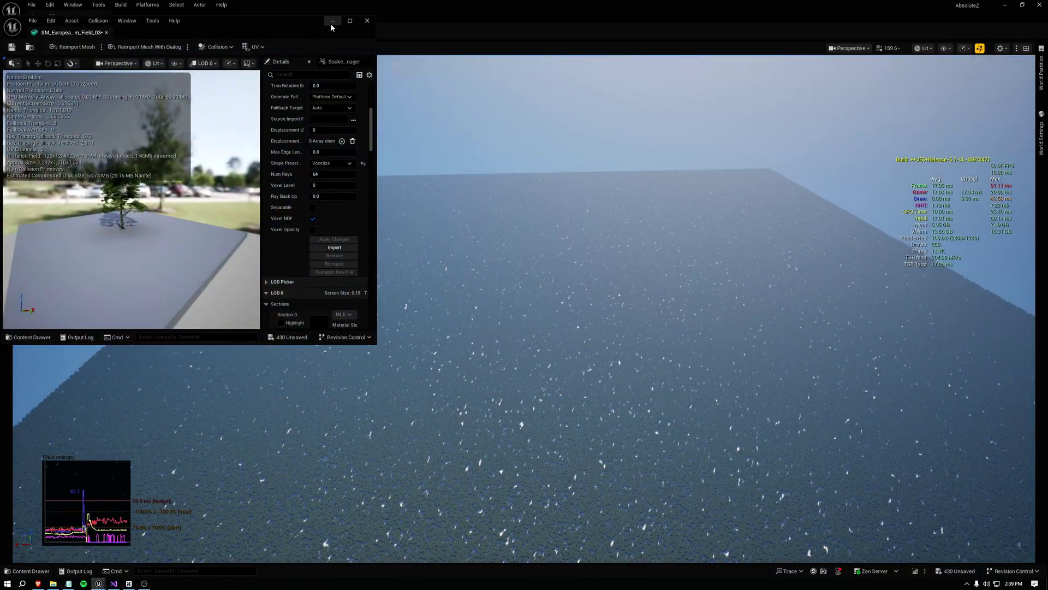
{"action": "left_click", "coordinate": [333, 21]}
{"action": "right_click_drag", "start_coordinate": [335, 65], "coordinate": [350, 63]}
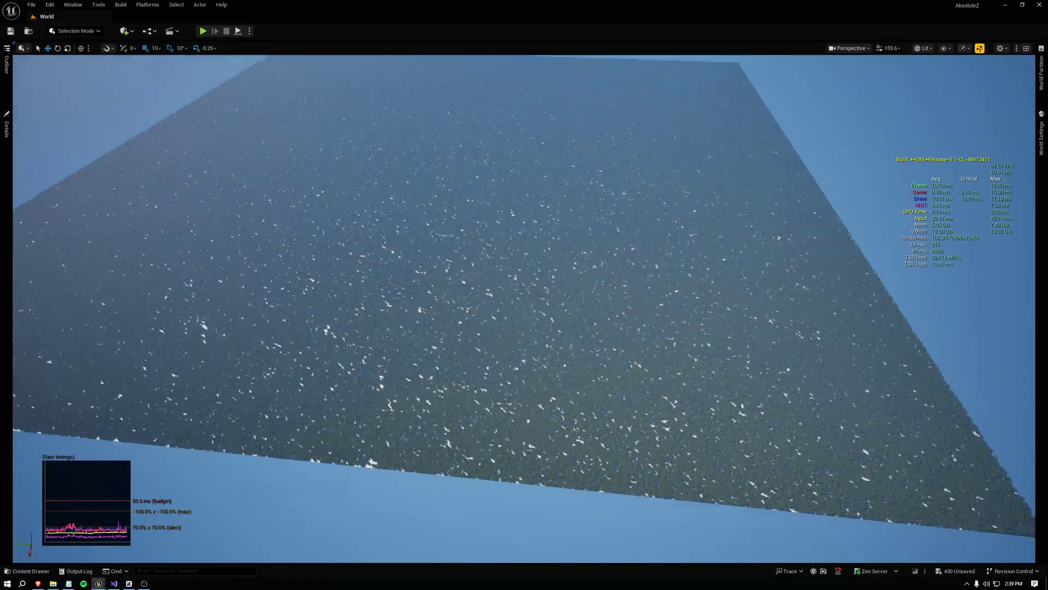
{"action": "right_click_drag", "start_coordinate": [524, 309], "coordinate": [762, 295]}
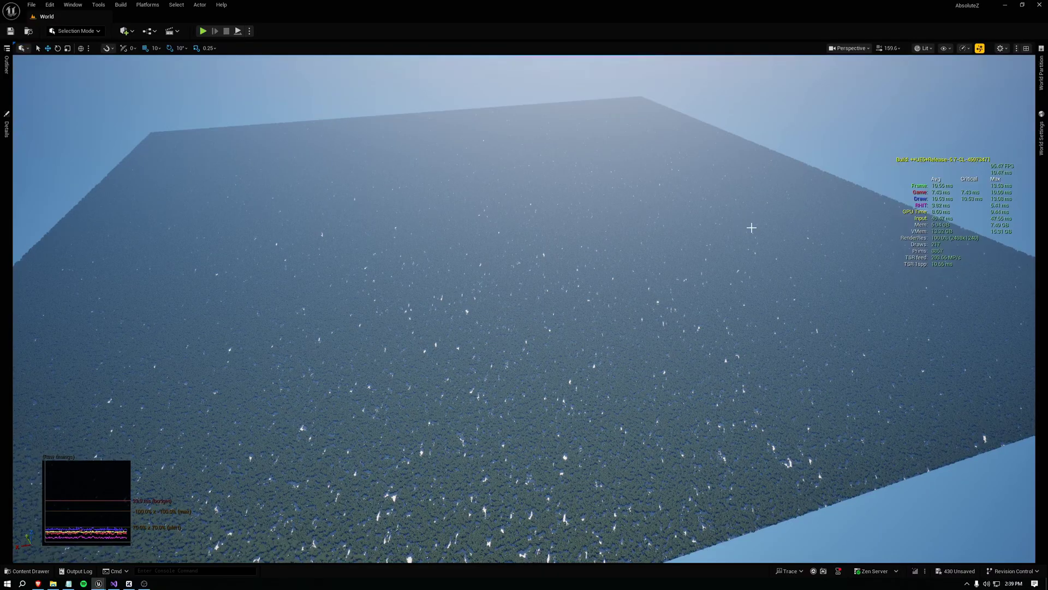
{"action": "right_click_drag", "start_coordinate": [751, 227], "coordinate": [697, 206]}
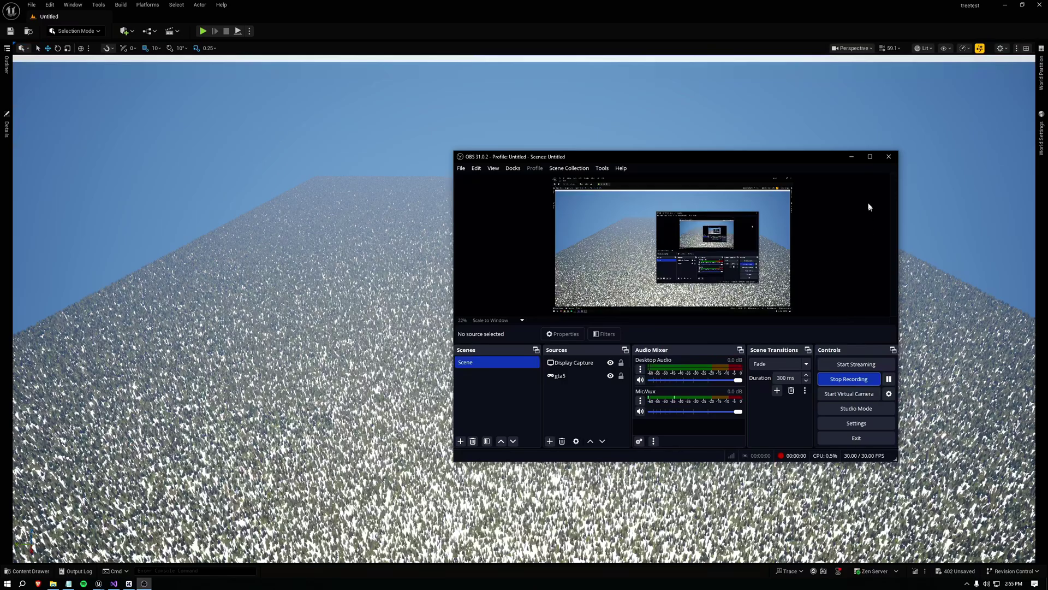
Step: Look over the spruce forest and its frame timing statistics from above, with the recording window out of the way
{"action": "left_click", "coordinate": [852, 156]}
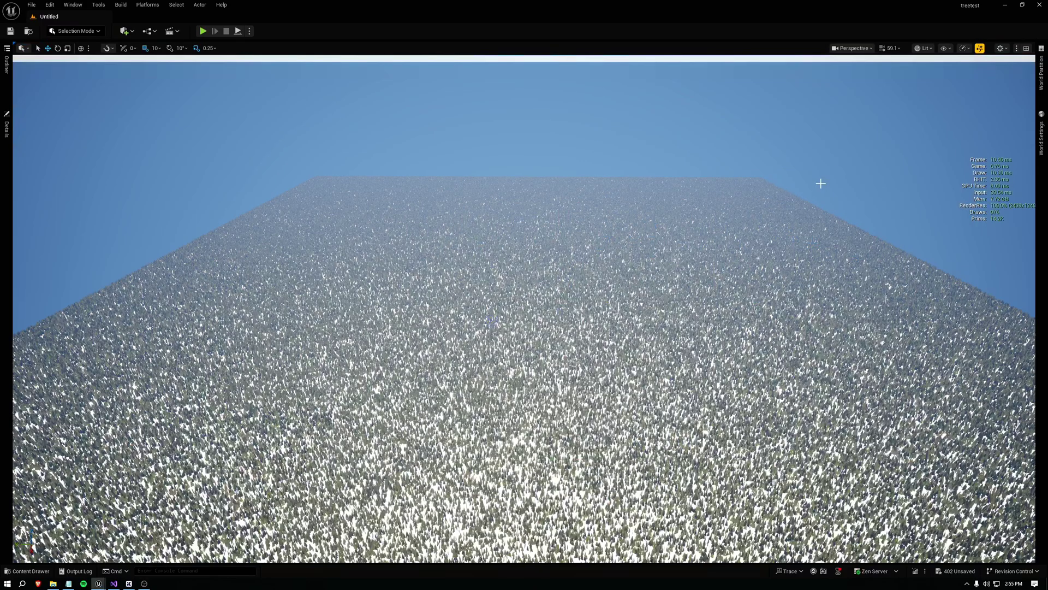
{"action": "key", "text": "s"}
{"action": "mouse_move", "coordinate": [821, 184]}
{"action": "right_mouse_down"}
{"action": "mouse_move", "coordinate": [821, 168]}
{"action": "mouse_move", "coordinate": [828, 186]}
{"action": "right_mouse_up"}
{"action": "key", "text": "w"}
Step: Examine the impostor LOD 4 of the spruce_full_01 mesh from the sides and from above, and put the mesh editor out of the way
{"action": "key", "text": "alt+Tab"}
{"action": "key", "text": "Tab"}
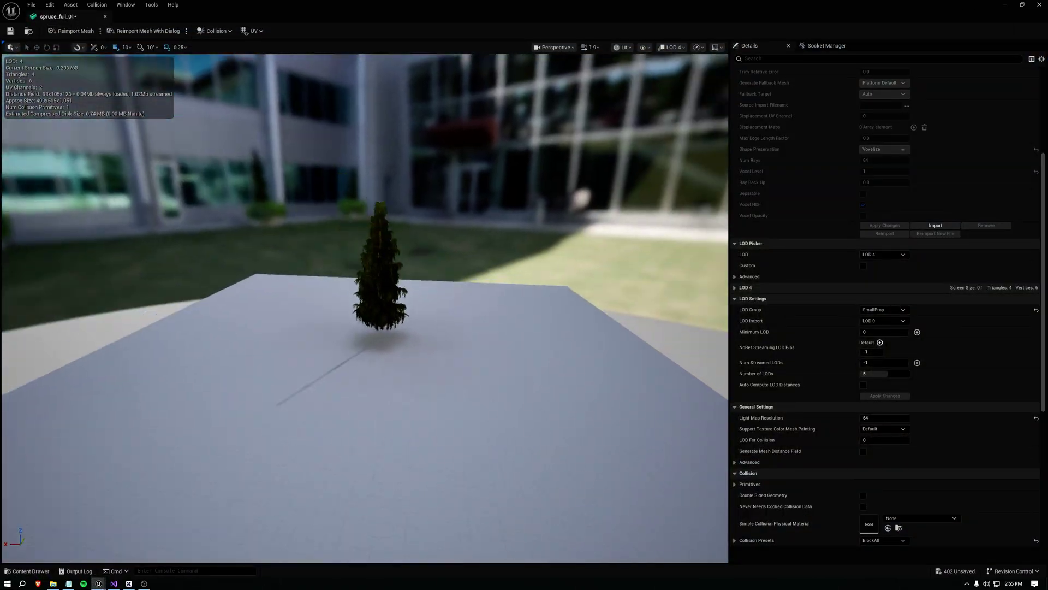
{"action": "key", "text": "a"}
{"action": "right_click_drag", "start_coordinate": [365, 305], "coordinate": [628, 276]}
{"action": "left_click_drag", "start_coordinate": [473, 306], "coordinate": [583, 306]}
{"action": "key", "text": "d"}
{"action": "right_click_drag", "start_coordinate": [365, 306], "coordinate": [361, 440]}
{"action": "key", "text": "e"}
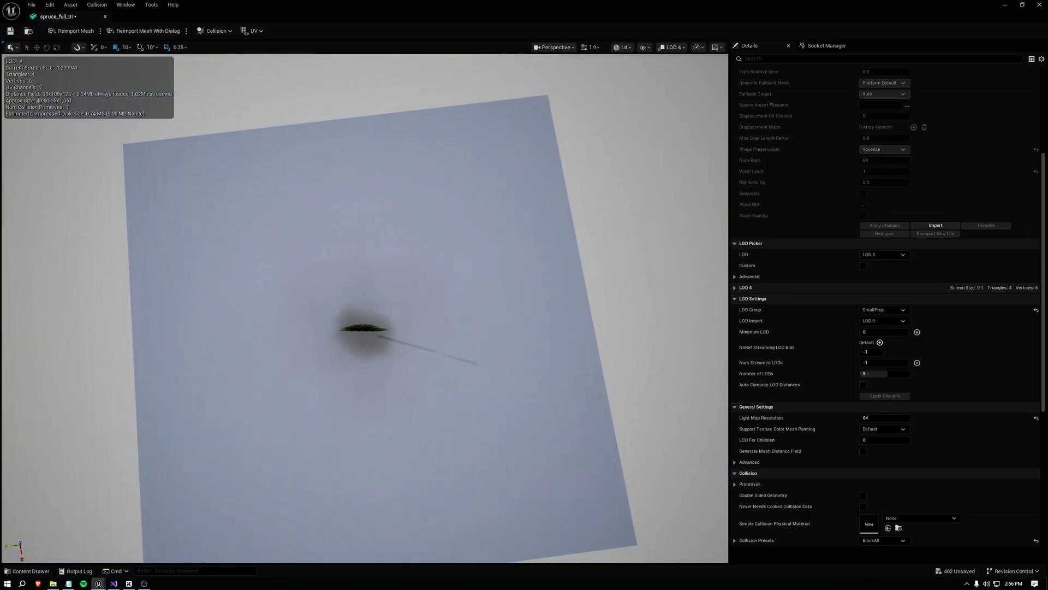
{"action": "right_click_drag", "start_coordinate": [365, 306], "coordinate": [363, 180]}
{"action": "key", "text": "q"}
{"action": "left_click_drag", "start_coordinate": [709, 284], "coordinate": [477, 211]}
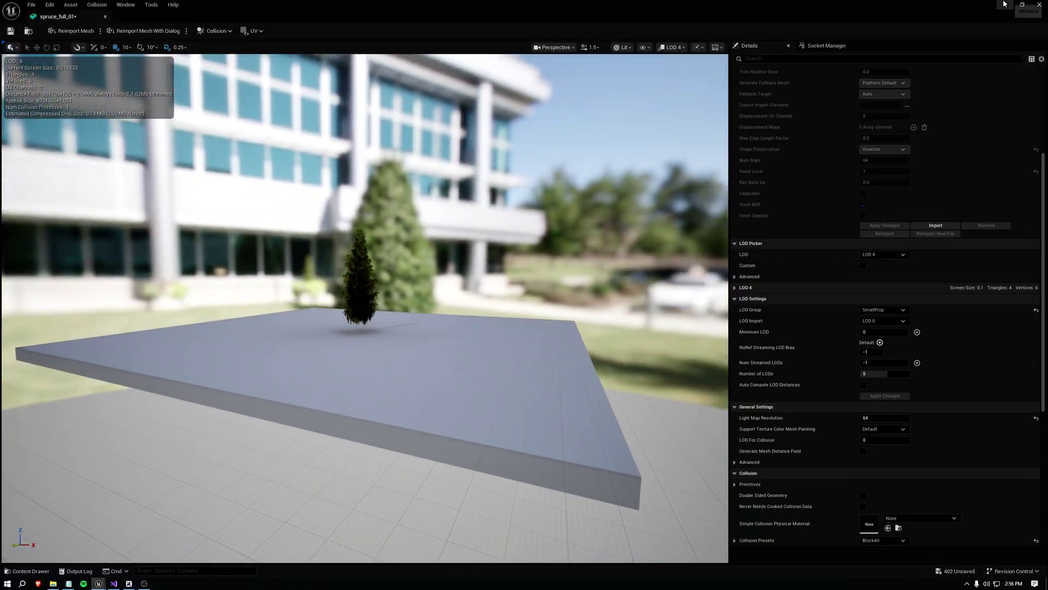
{"action": "left_click", "coordinate": [1040, 5]}
Step: Examine the non-Nanite spruce forest and its frame timing statistics from close up and from a distance
{"action": "mouse_move", "coordinate": [803, 247]}
{"action": "right_mouse_down"}
{"action": "mouse_move", "coordinate": [812, 235]}
{"action": "mouse_move", "coordinate": [804, 234]}
{"action": "right_mouse_up"}
{"action": "key", "text": "q"}
{"action": "key", "text": "e"}
{"action": "key", "text": "w"}
{"action": "key", "text": "s"}
{"action": "key", "text": "e"}
{"action": "right_click_drag", "start_coordinate": [598, 196], "coordinate": [496, 190]}
{"action": "right_click_drag", "start_coordinate": [658, 155], "coordinate": [681, 145]}
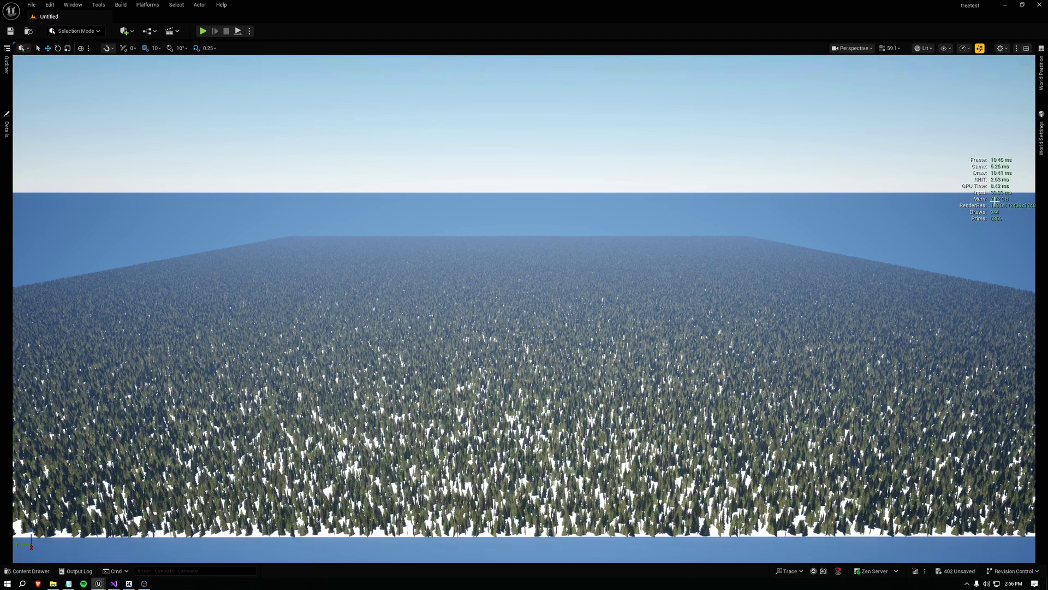
{"action": "key", "text": "w"}
{"action": "mouse_move", "coordinate": [751, 214]}
{"action": "right_mouse_down"}
{"action": "mouse_move", "coordinate": [748, 225]}
{"action": "mouse_move", "coordinate": [751, 214]}
{"action": "right_mouse_up"}
{"action": "scroll", "coordinate": [748, 211], "scroll_direction": "up", "scroll_amount": 16}
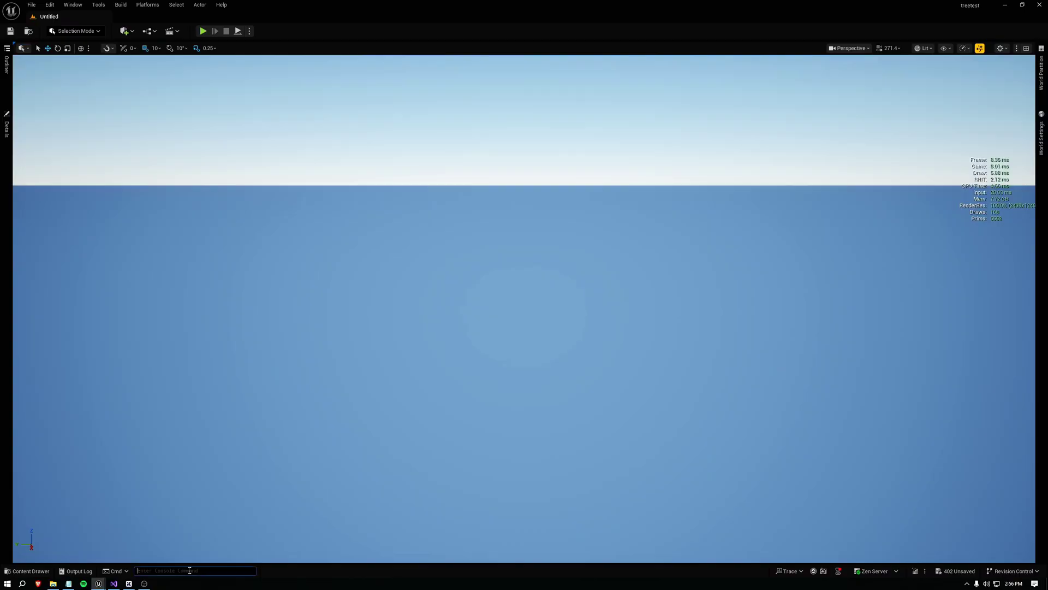
Step: Show the detailed statistics with the console command "stat detailed" and view the whole spruce forest with them
{"action": "type", "text": "stat detailed"}
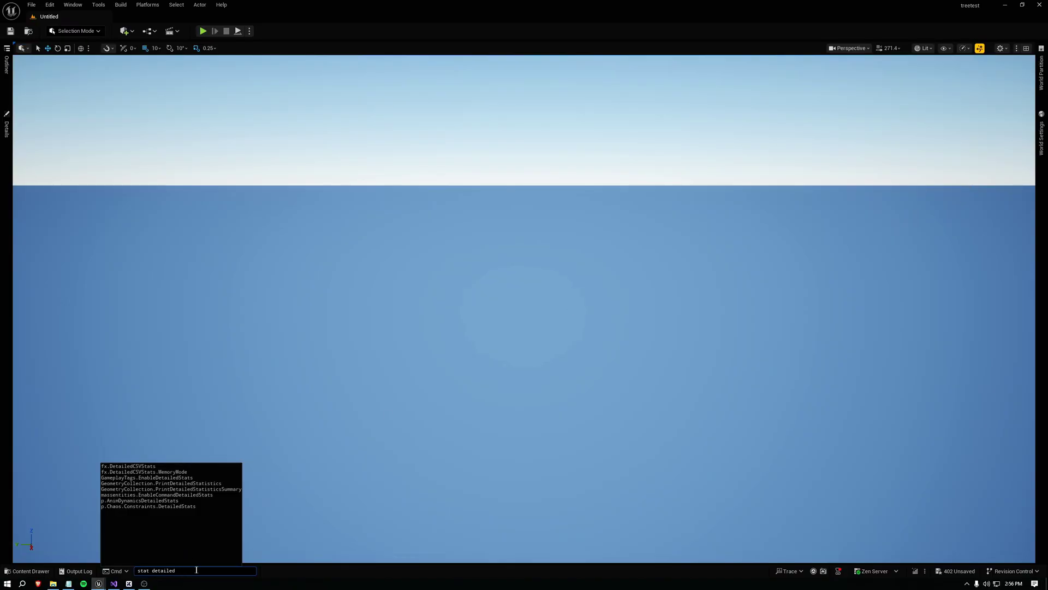
{"action": "key", "text": "Return"}
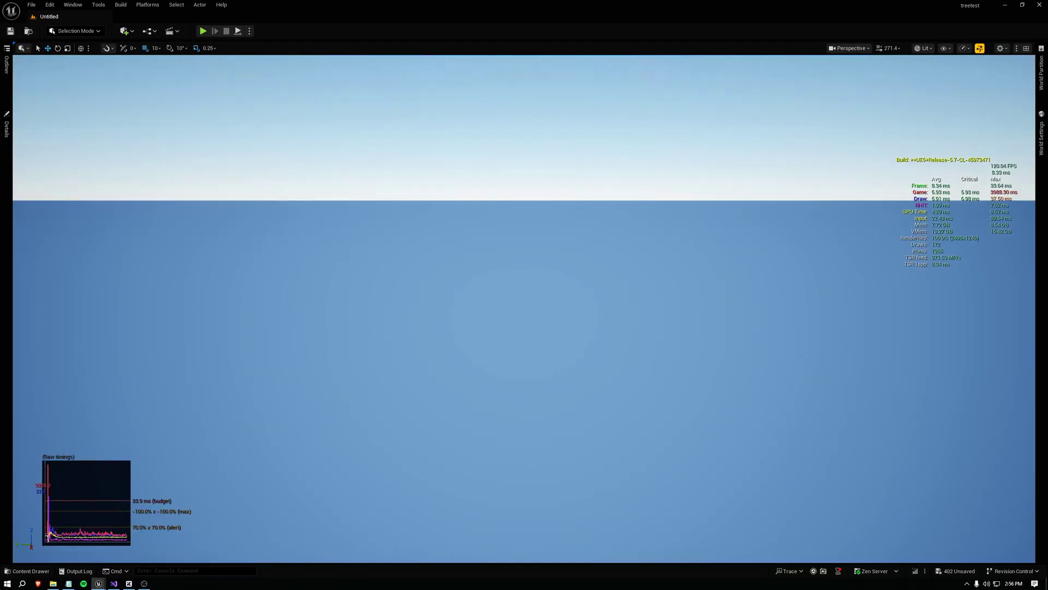
{"action": "key", "text": "s"}
{"action": "right_click_drag", "start_coordinate": [524, 308], "coordinate": [524, 352]}
{"action": "scroll", "coordinate": [524, 309], "scroll_direction": "up", "scroll_amount": 7}
{"action": "key", "text": "w"}
{"action": "key", "text": "w"}
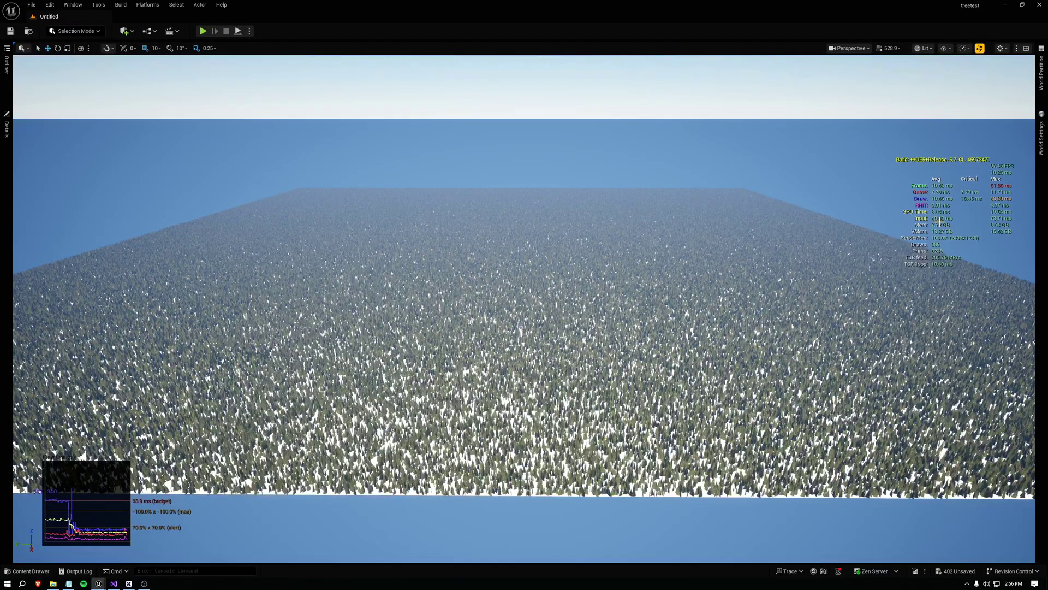
Step: Enable Nanite support on the spruce_full_01 mesh, apply the changes and put the mesh editor out of the way
{"action": "key", "text": "alt+Tab"}
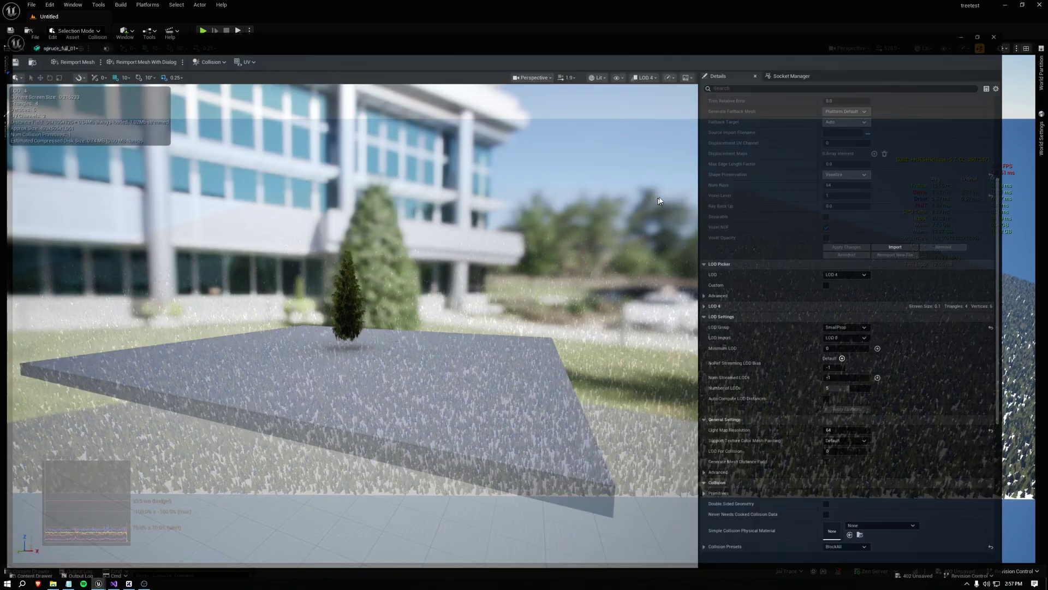
{"action": "scroll", "coordinate": [847, 123], "scroll_direction": "up", "scroll_amount": 8}
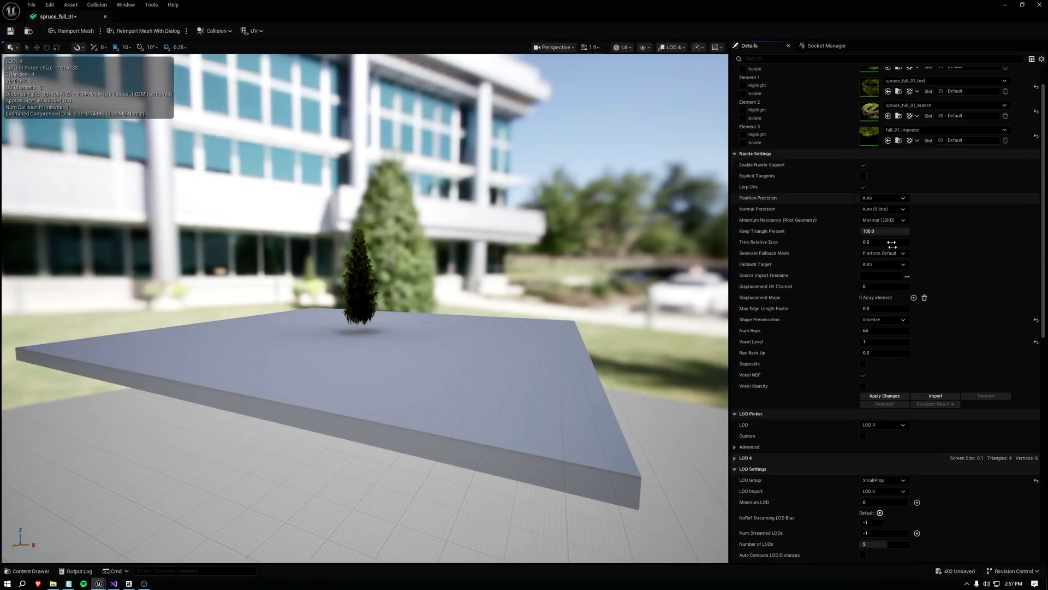
{"action": "left_click", "coordinate": [885, 395]}
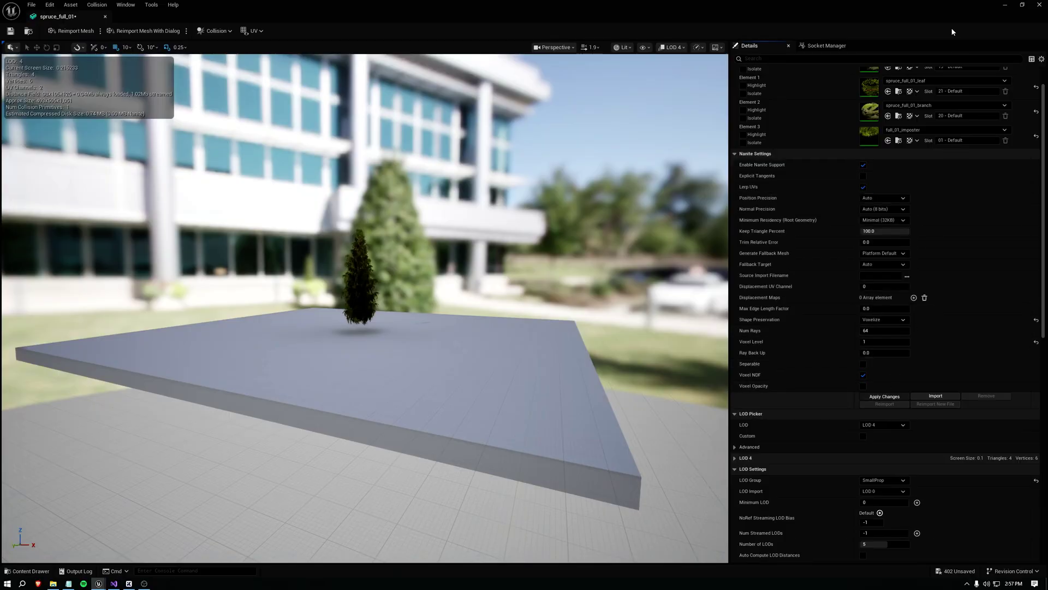
{"action": "left_click", "coordinate": [999, 5]}
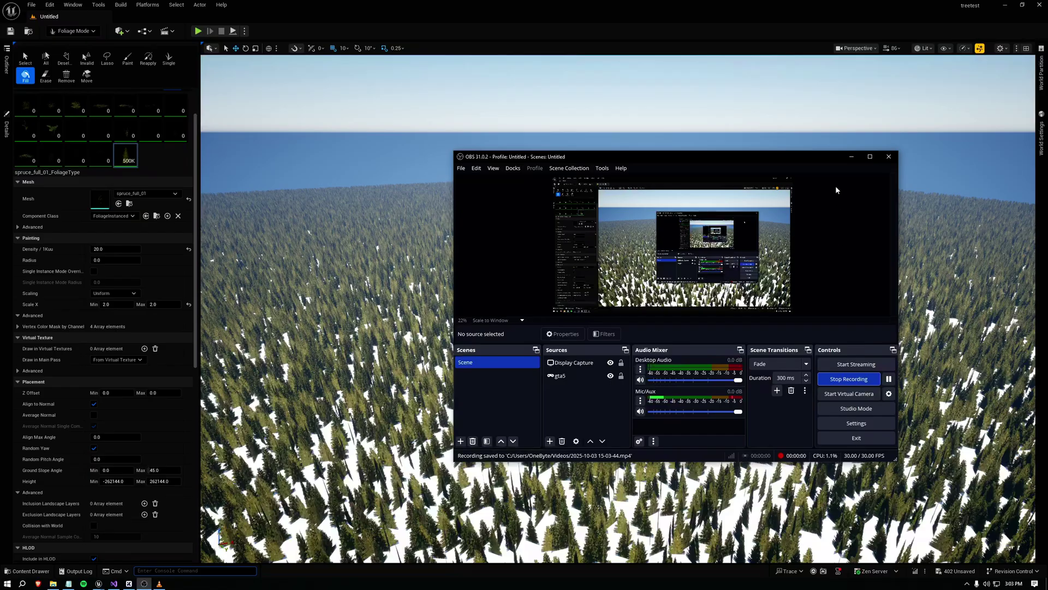
Step: Turn Nanite support back on for the spruce foliage type's mesh, apply the changes and look over the forest in the level
{"action": "left_click", "coordinate": [849, 159]}
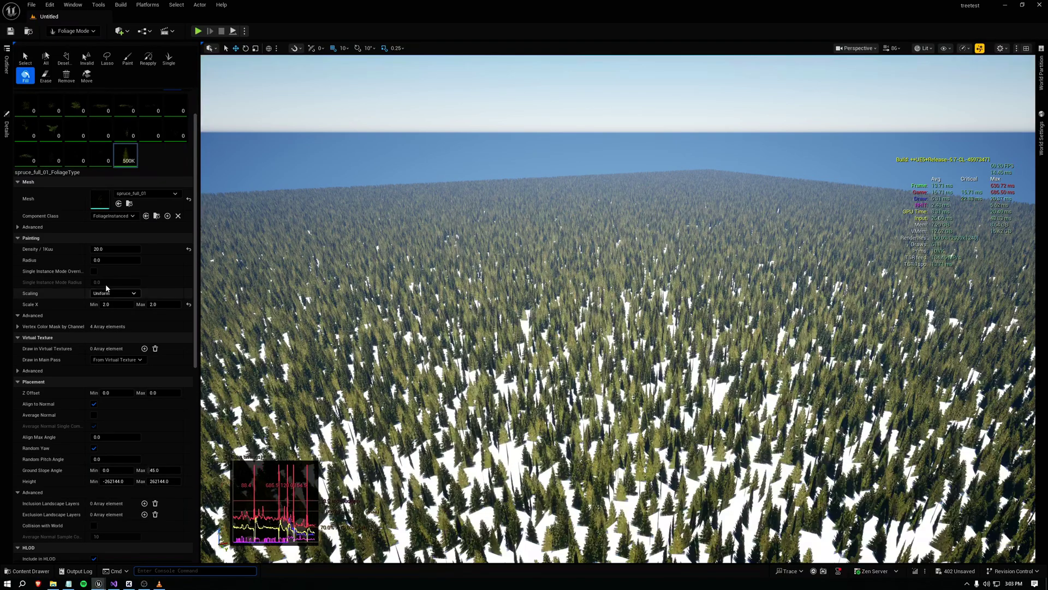
{"action": "double_click", "coordinate": [100, 198]}
{"action": "scroll", "coordinate": [300, 187], "scroll_direction": "down", "scroll_amount": 3}
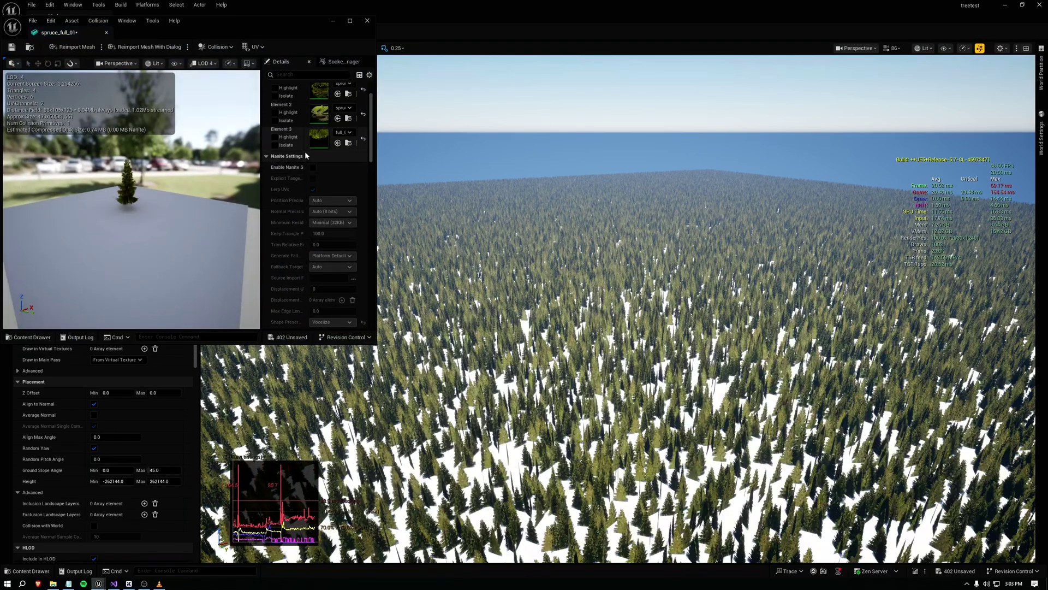
{"action": "scroll", "coordinate": [347, 244], "scroll_direction": "down", "scroll_amount": 3}
{"action": "left_click", "coordinate": [334, 215]}
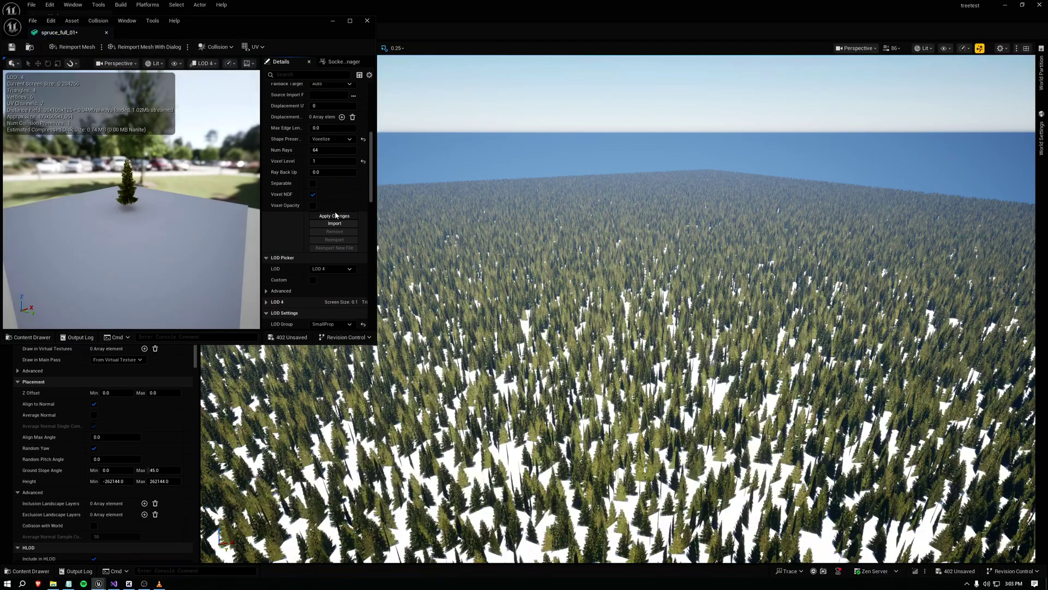
{"action": "left_click", "coordinate": [333, 22]}
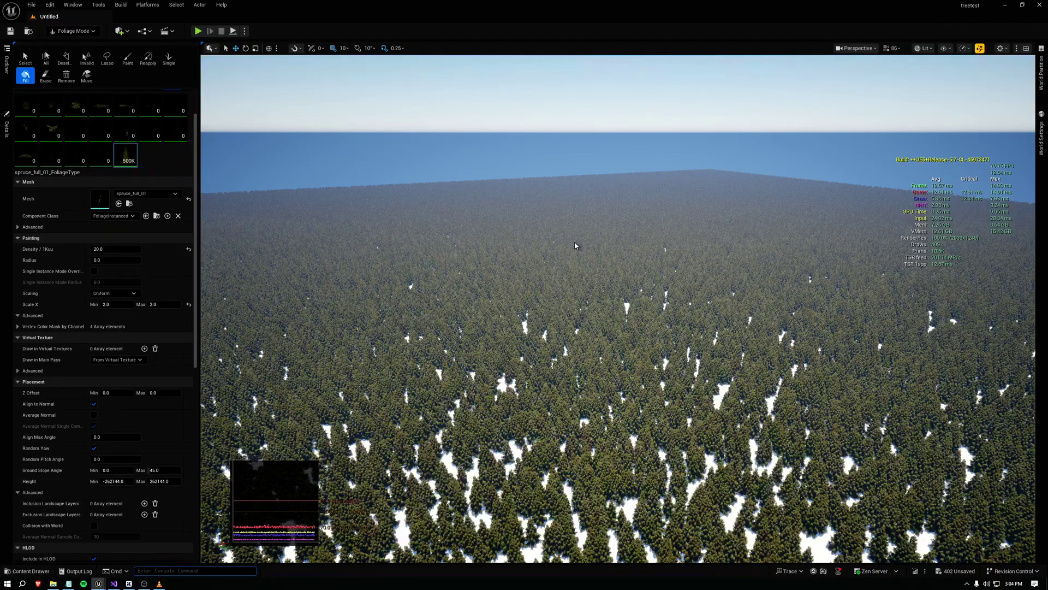
{"action": "right_click_drag", "start_coordinate": [493, 279], "coordinate": [428, 273]}
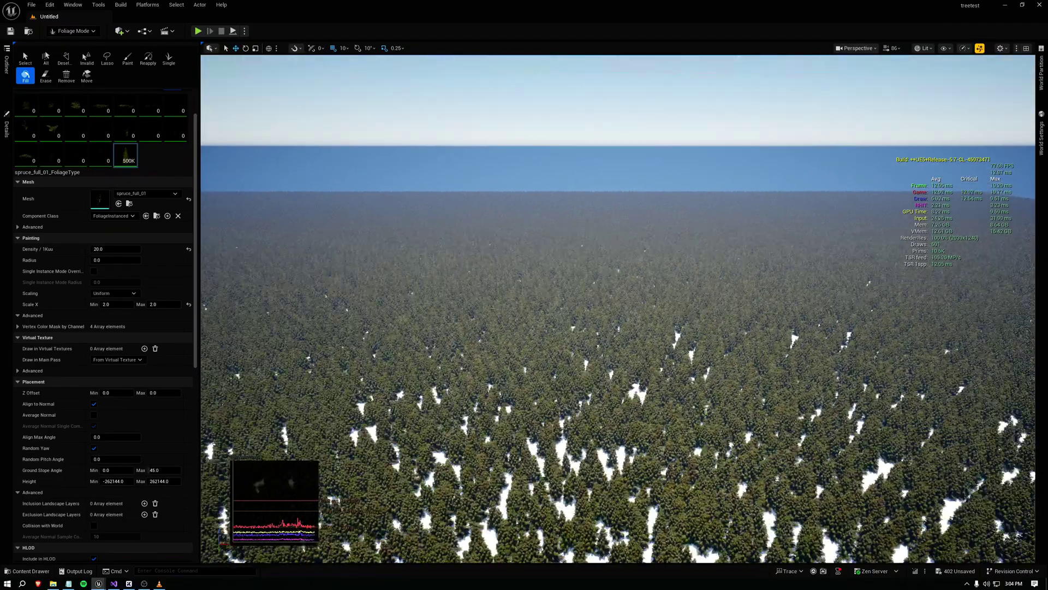